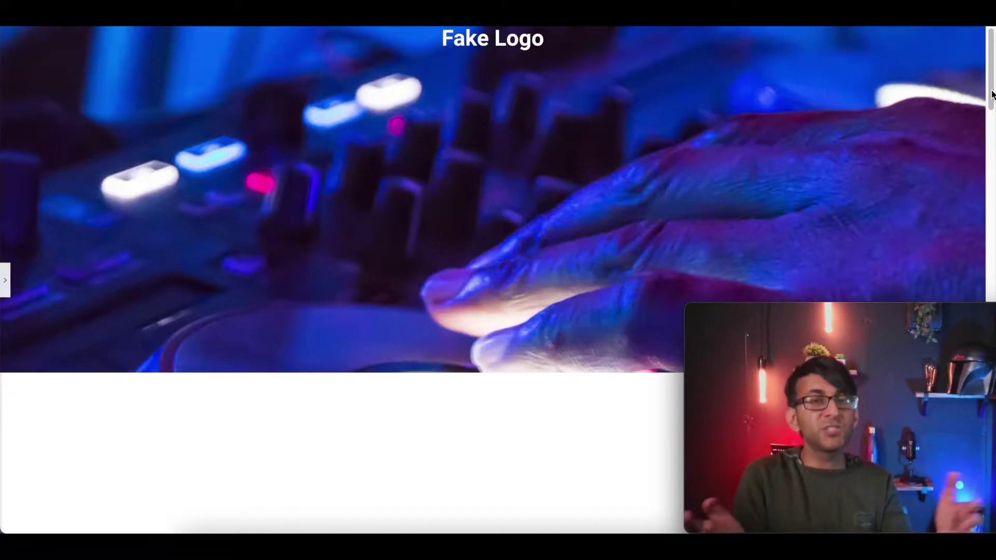
Leave the live preview and start adding a new section on the empty page in the editor.
left_click(990, 105)
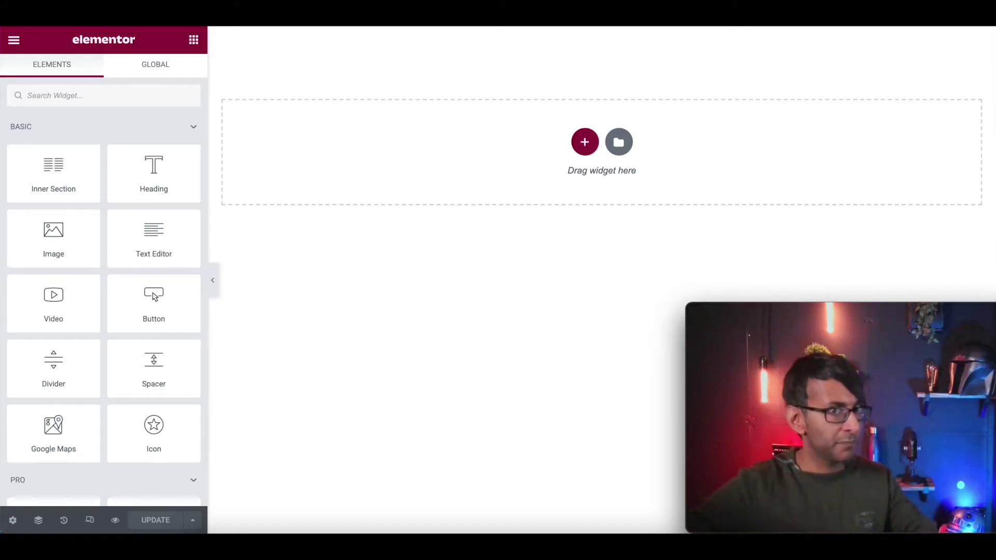
left_click(586, 145)
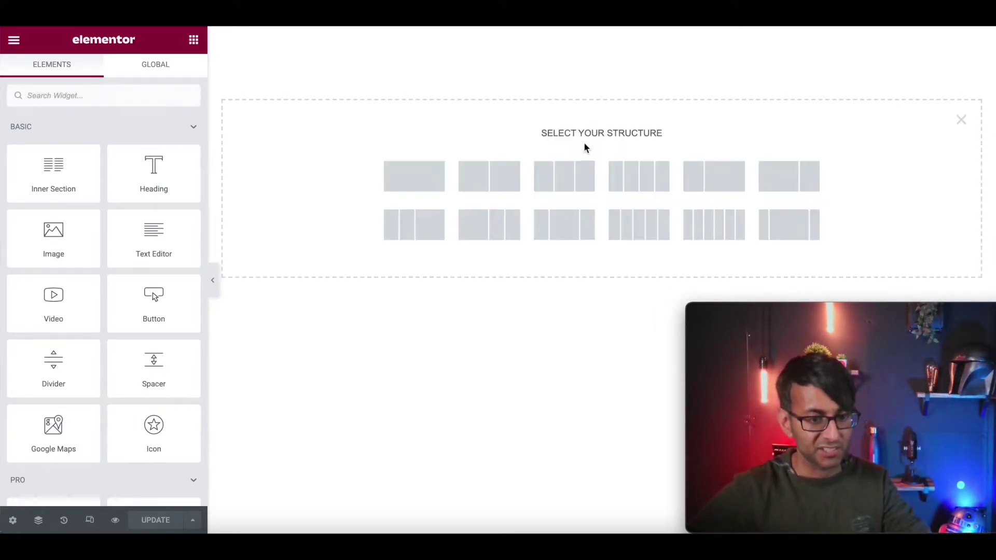
Add a two-column section set to Full Width, No Gap, and Min Height 0.
left_click(498, 186)
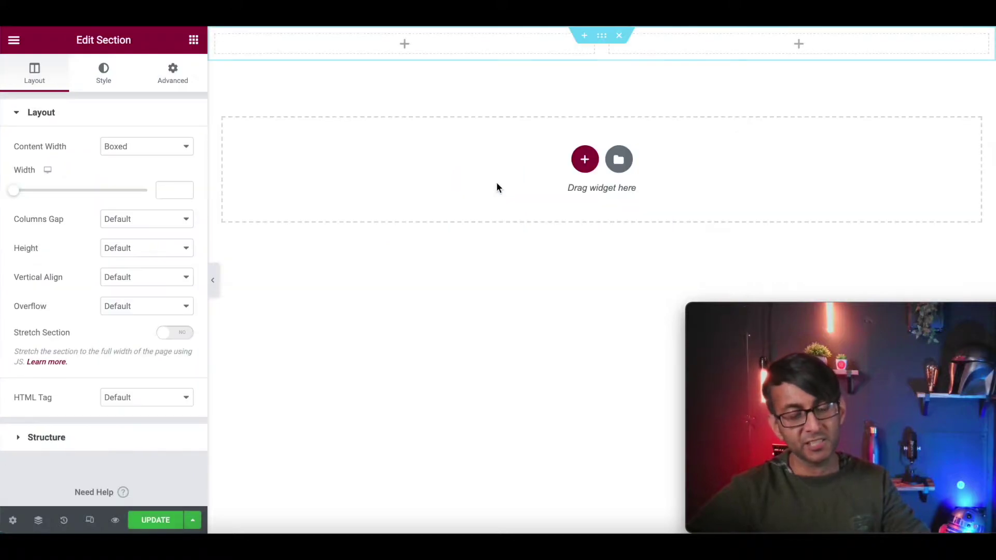
left_click(130, 149)
left_click(135, 173)
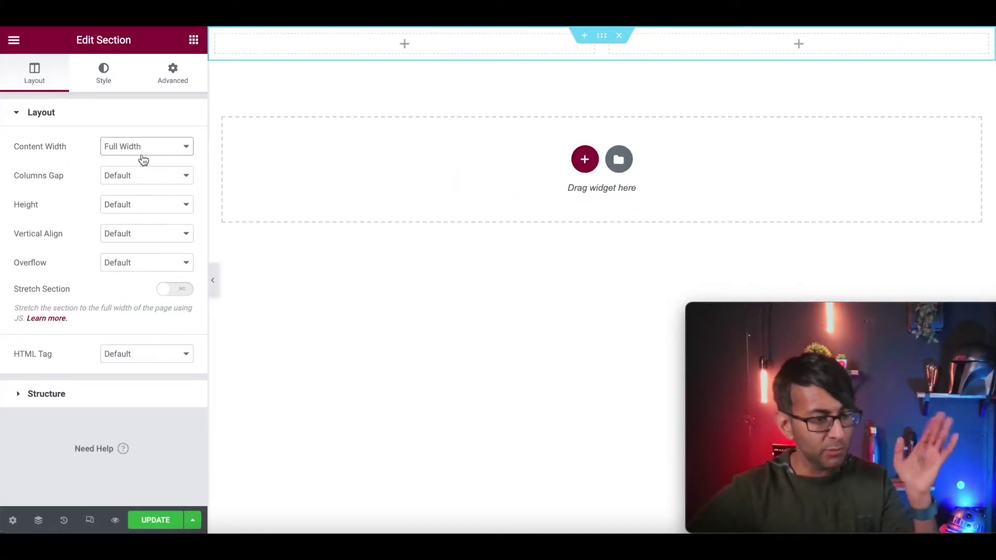
left_click(139, 177)
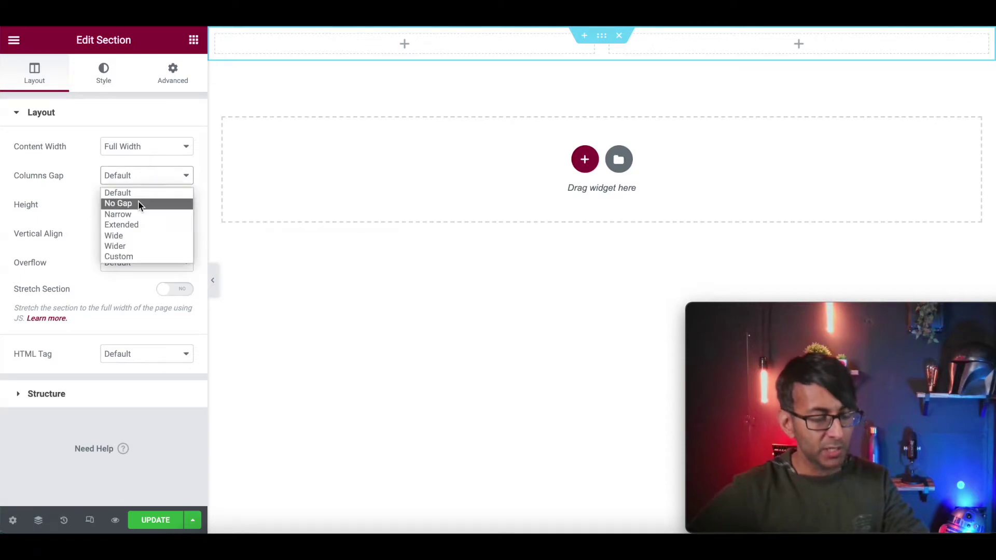
left_click(139, 202)
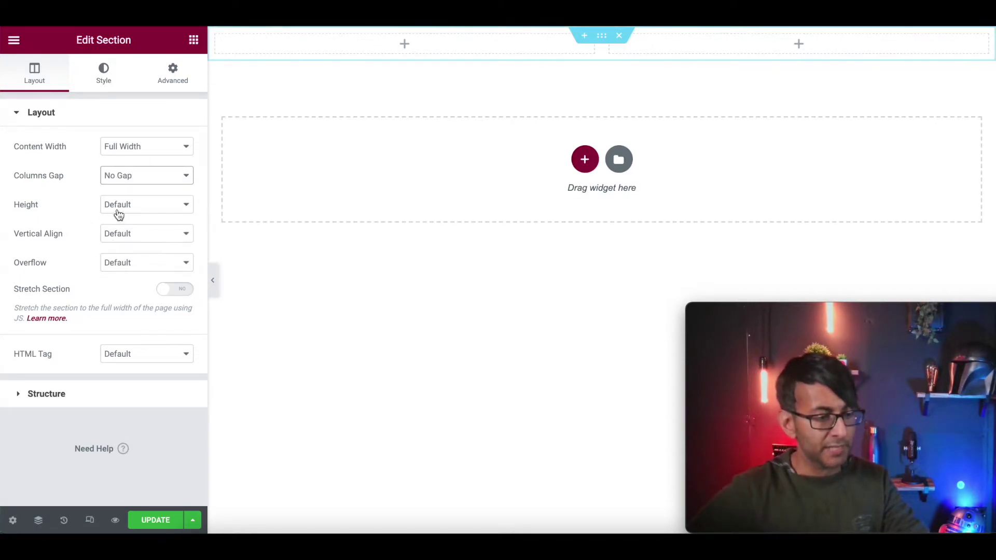
left_click(122, 205)
left_click(142, 244)
left_click_drag(49, 250, 2, 258)
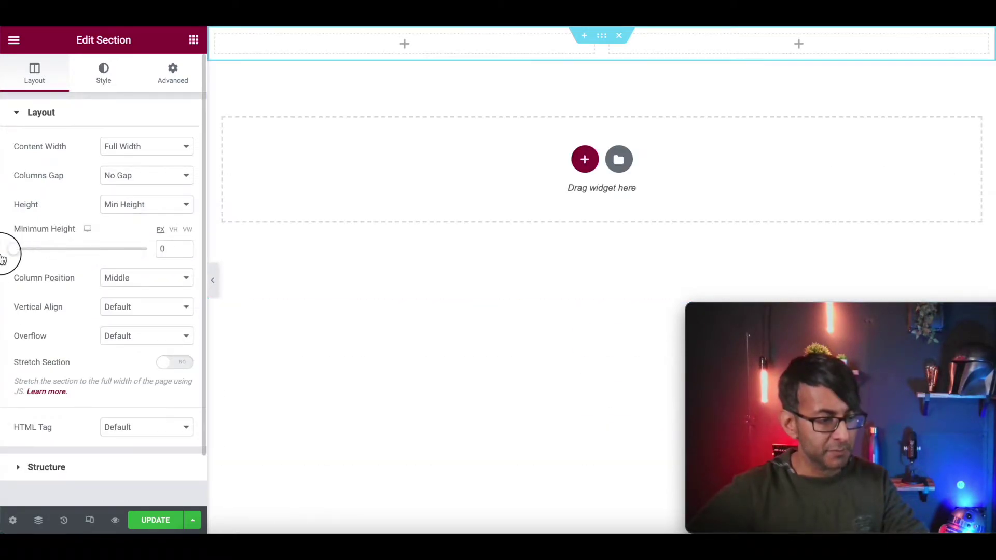
left_click(194, 42)
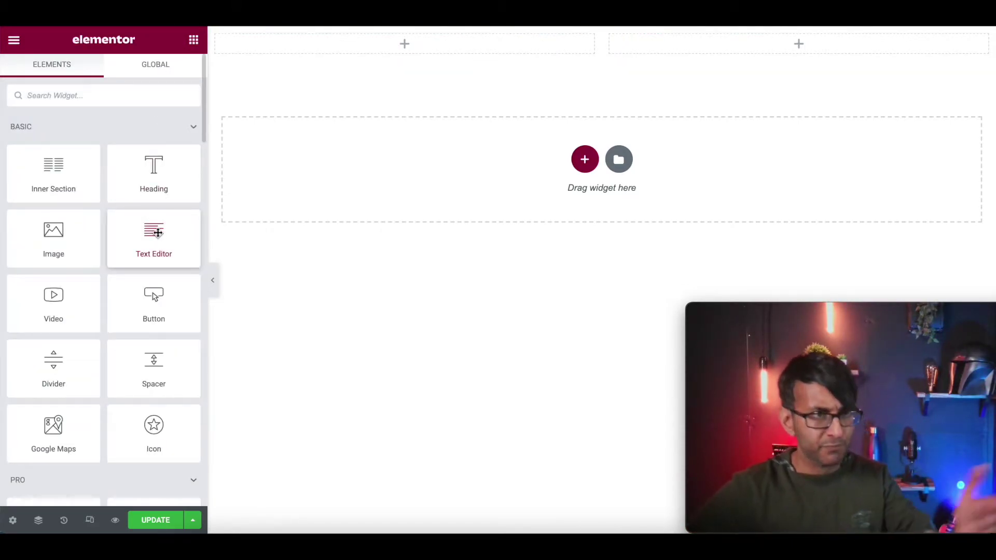
Place a Heading widget in the left column and change its text to 'Fake Logo'.
left_click_drag(166, 174, 331, 45)
left_click_drag(124, 170, 2, 152)
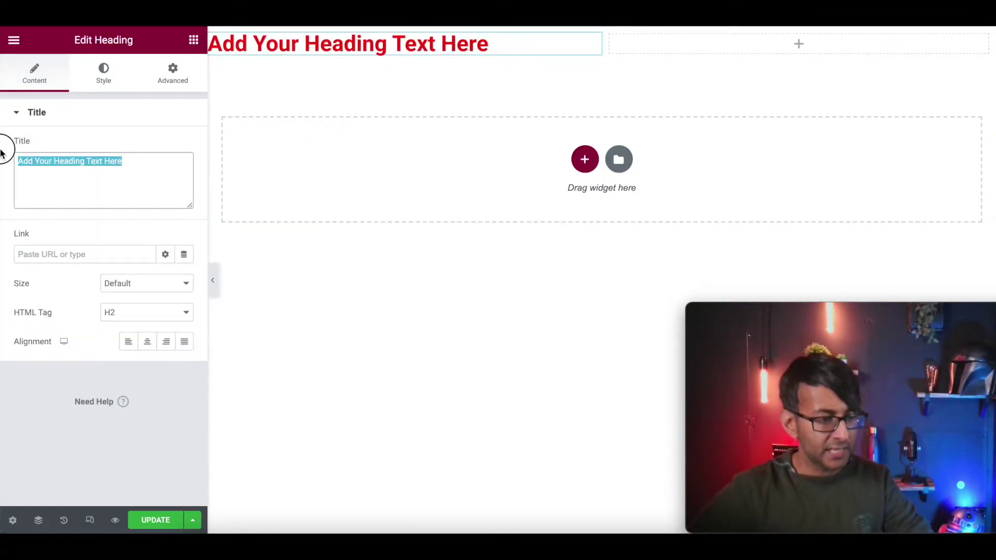
type("Fake Logo")
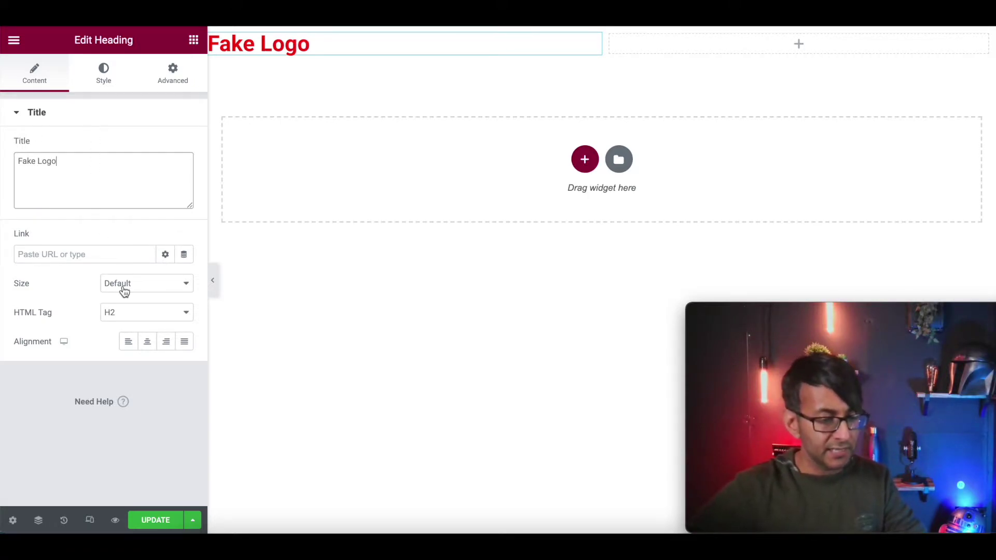
Color the heading global White and set its typography size to 2 rem.
left_click(99, 83)
left_click(166, 148)
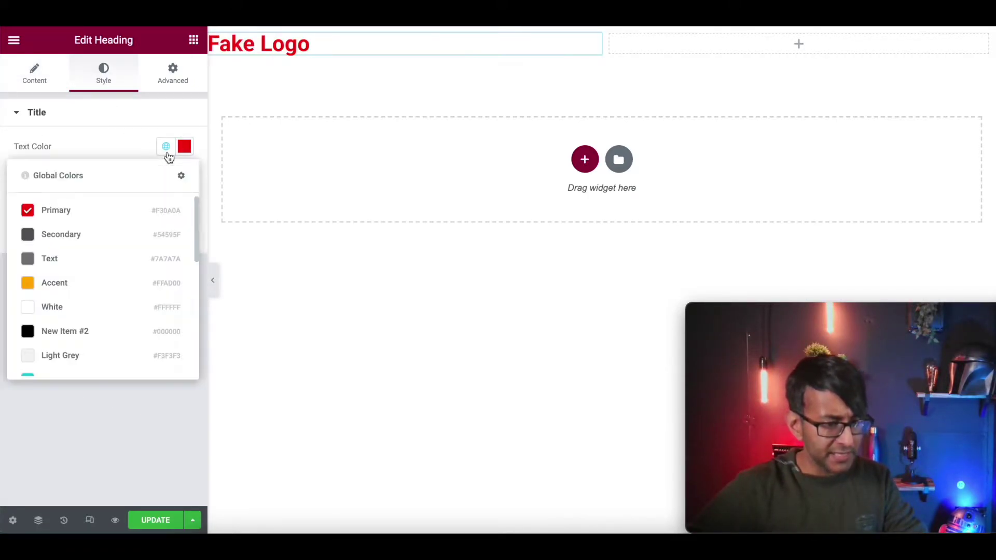
left_click(117, 306)
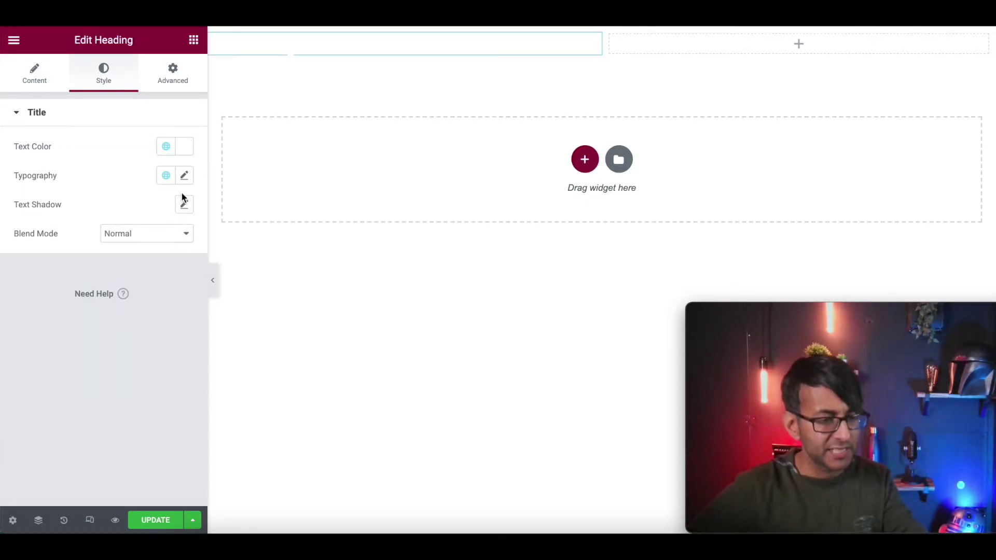
left_click(185, 176)
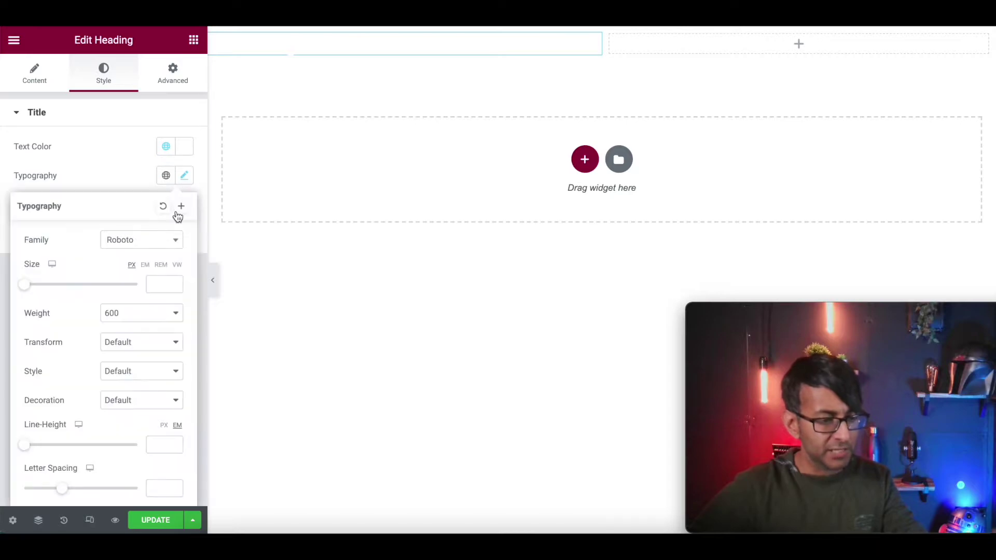
left_click(143, 250)
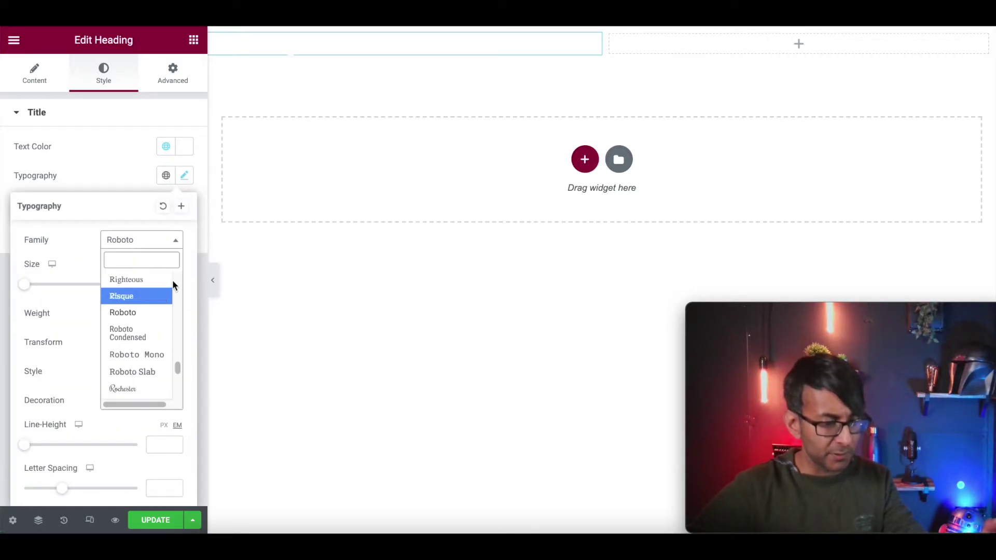
left_click(89, 238)
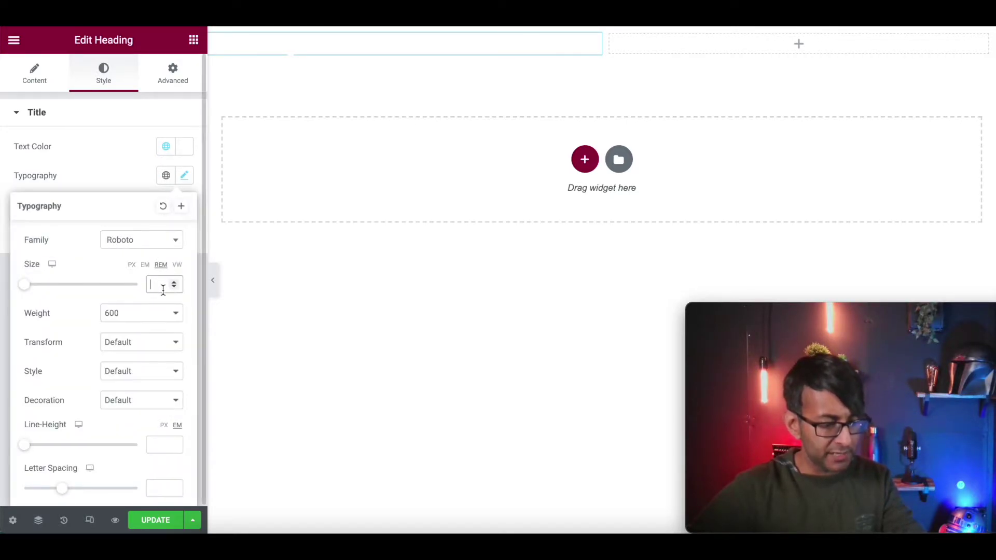
left_click(163, 291)
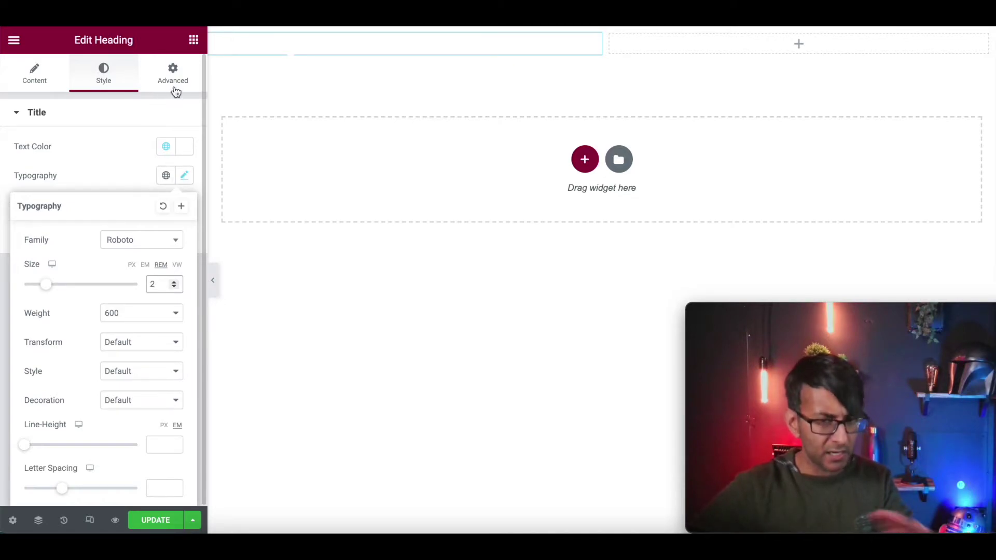
left_click(193, 40)
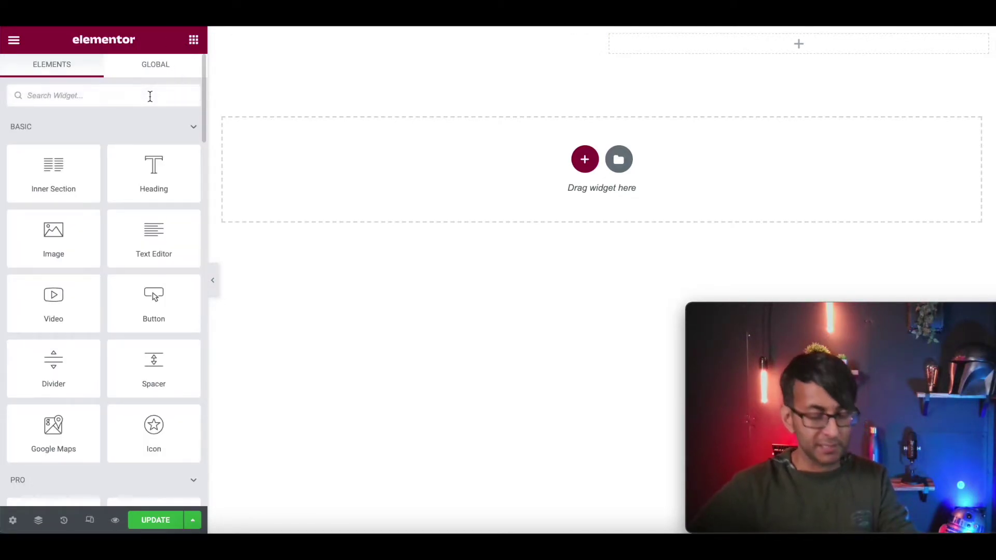
Find the Nav Menu widget by searching 'nav', place it in the right column, and align it right.
type("icon")
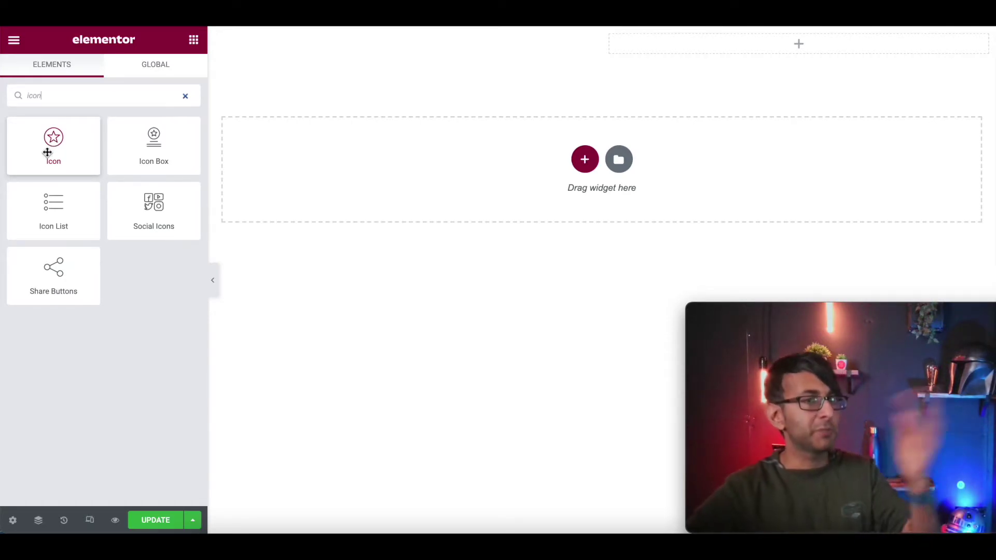
left_click(97, 95)
key("BackSpace")
key("BackSpace")
key("BackSpace")
key("BackSpace")
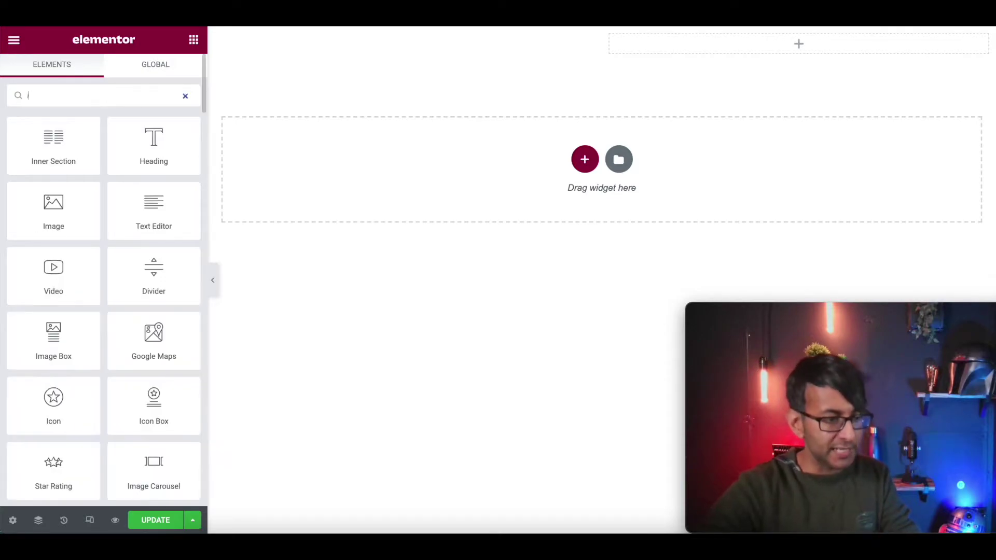
type("nav")
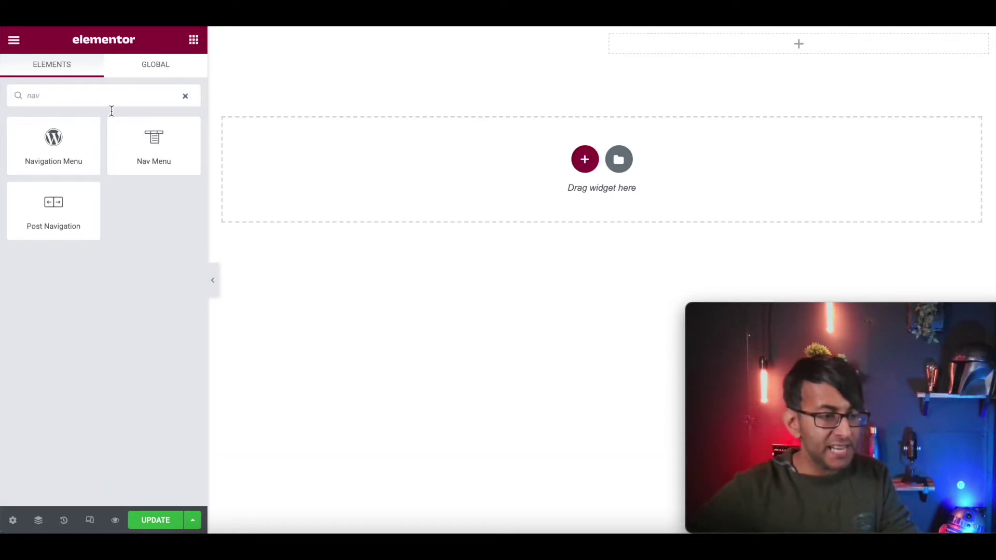
left_click_drag(153, 139, 718, 46)
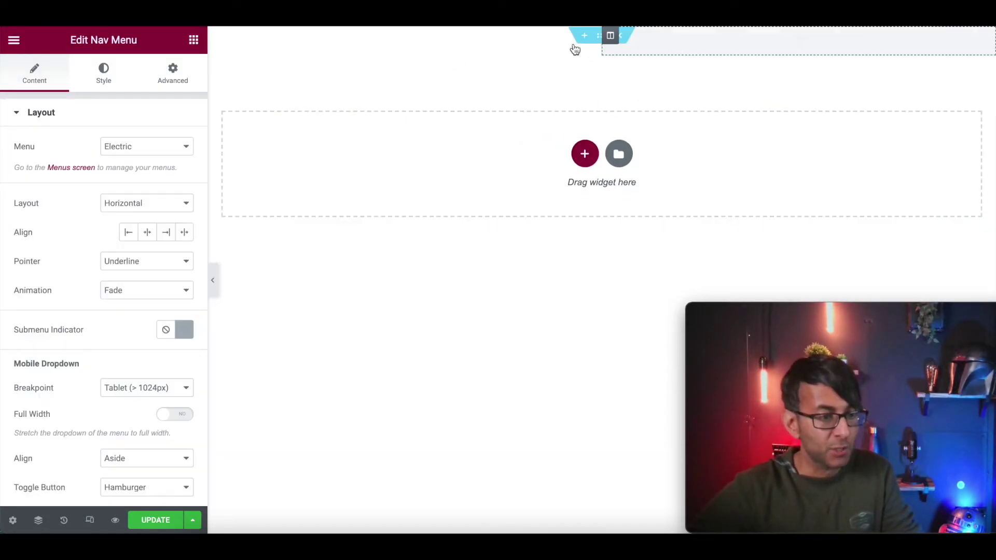
left_click(166, 232)
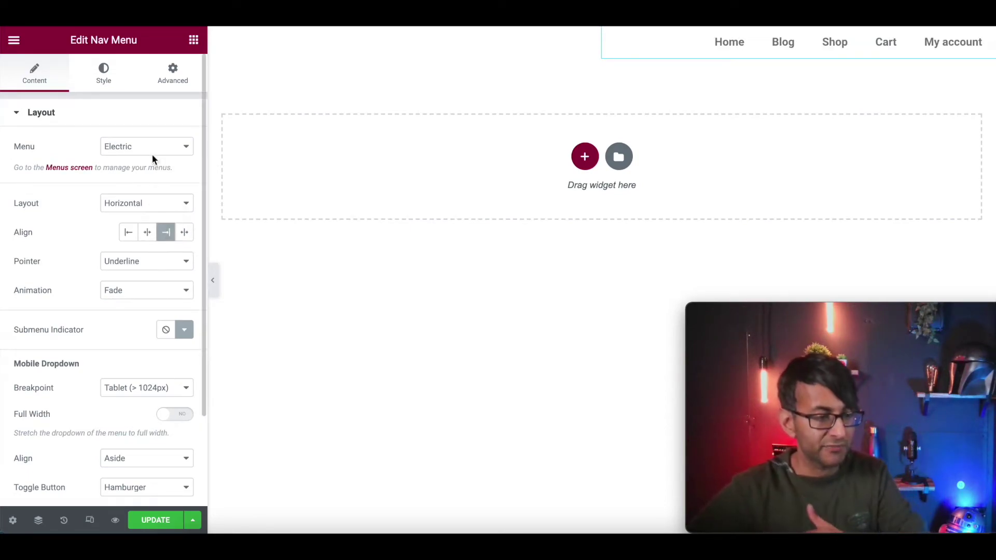
Make the menu text global White and set its typography size to 1.4.
left_click(104, 76)
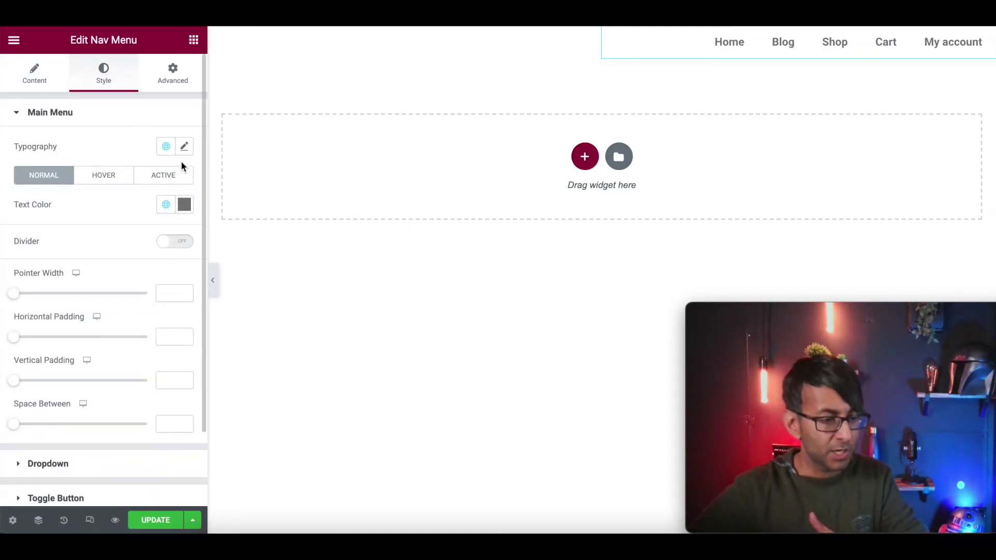
left_click(166, 204)
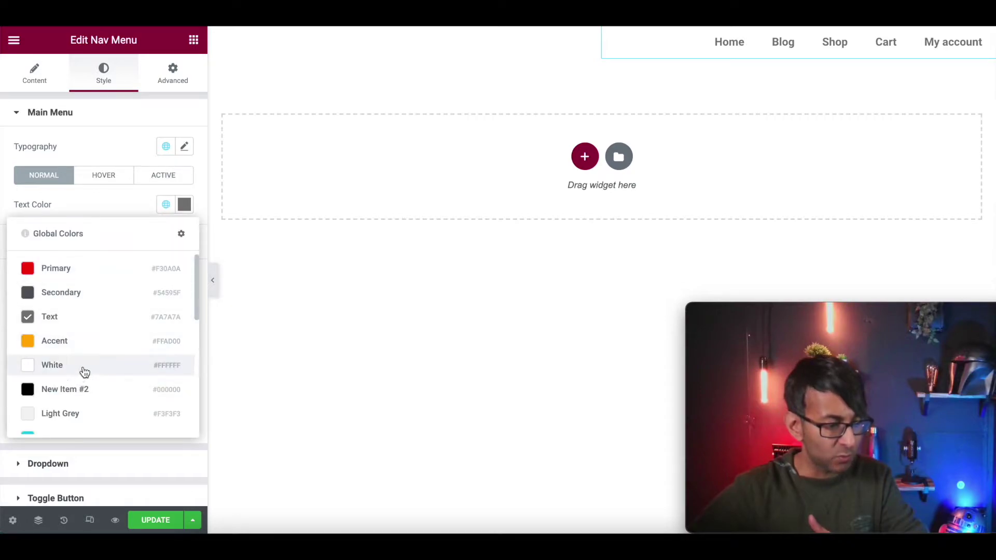
left_click(85, 365)
left_click(186, 152)
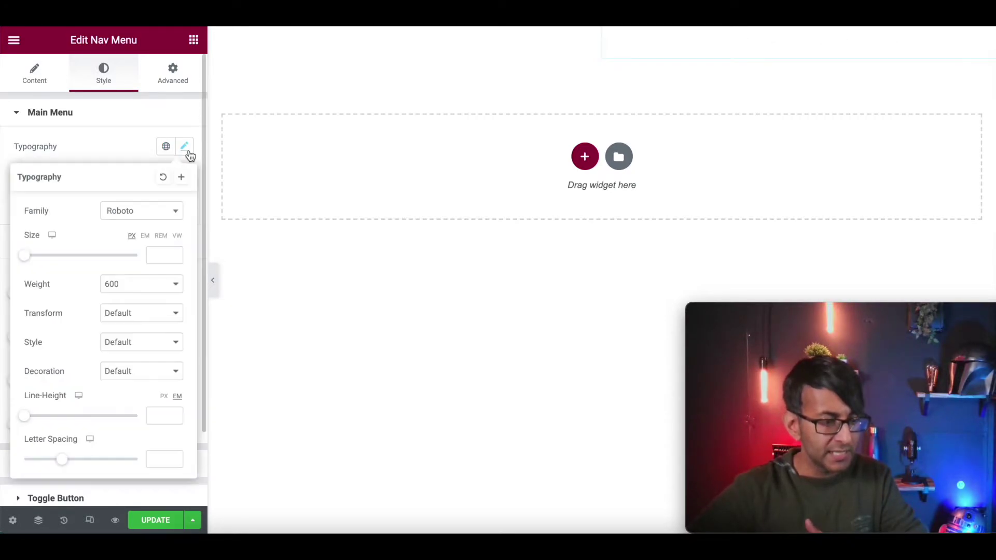
left_click(158, 250)
type("1.4")
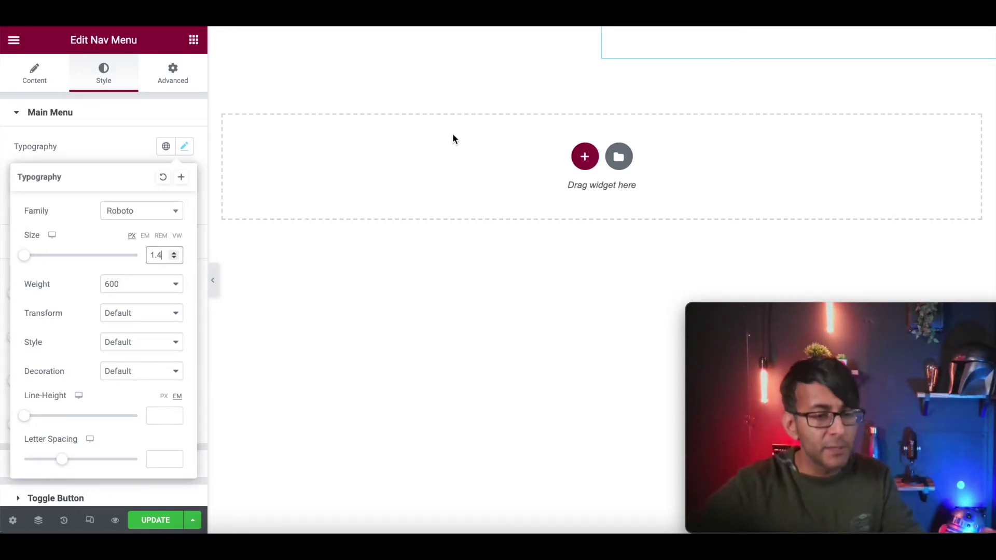
mouse_move(562, 60)
left_click(595, 40)
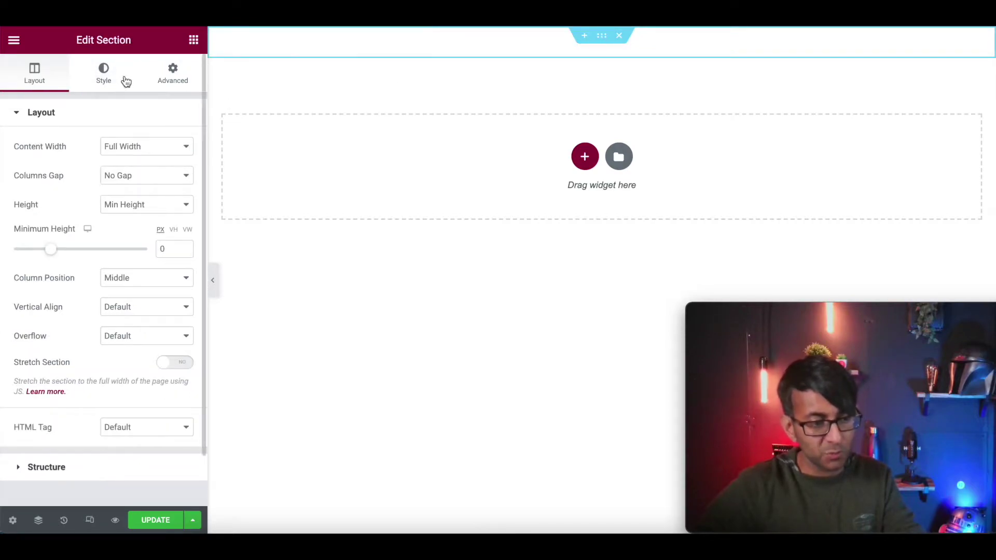
Give the header section a classic background image using the turntable photo Night-2-1-2.webp.
left_click(104, 75)
left_click(128, 182)
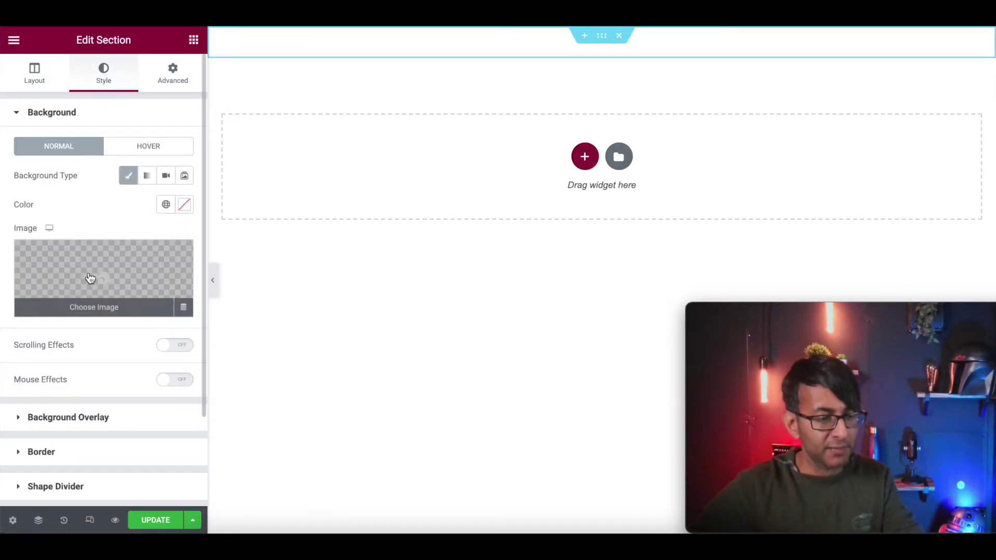
left_click(104, 280)
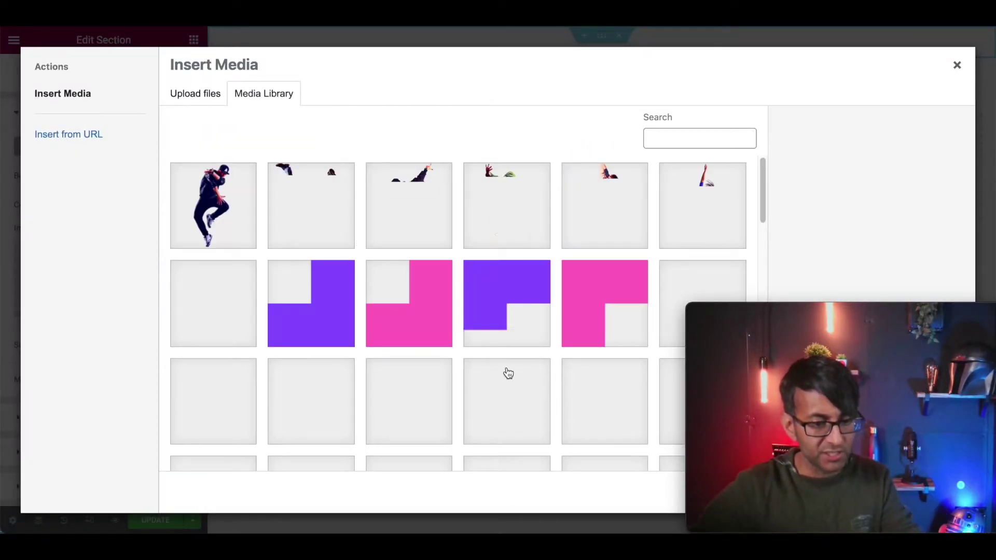
scroll(511, 372, "down", 4)
scroll(513, 369, "up", 1)
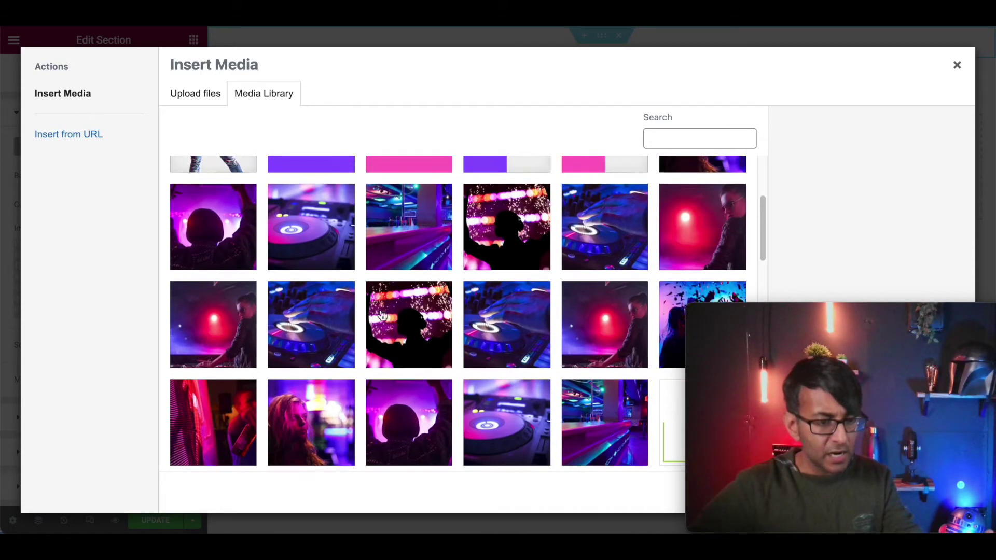
left_click(333, 315)
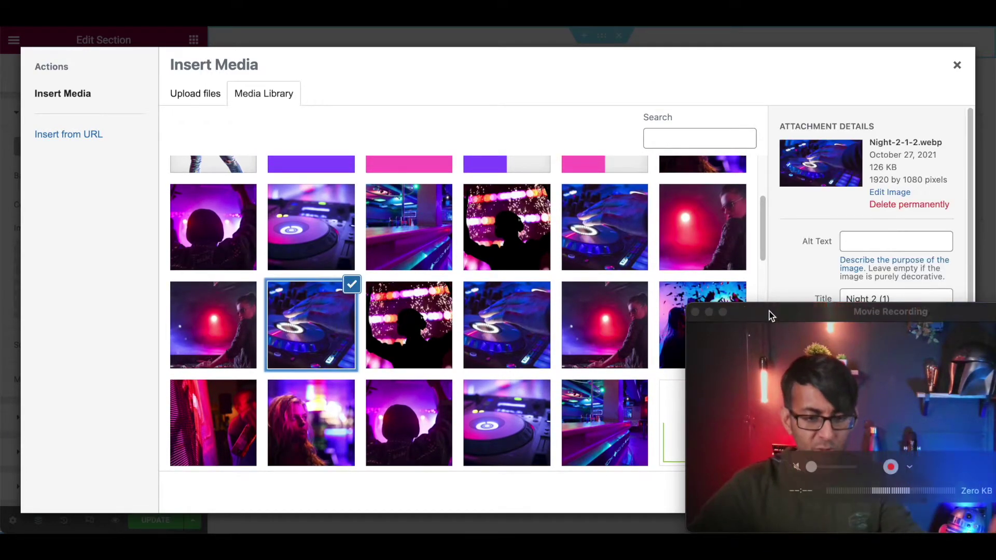
left_click_drag(778, 310, 770, 199)
left_click(929, 493)
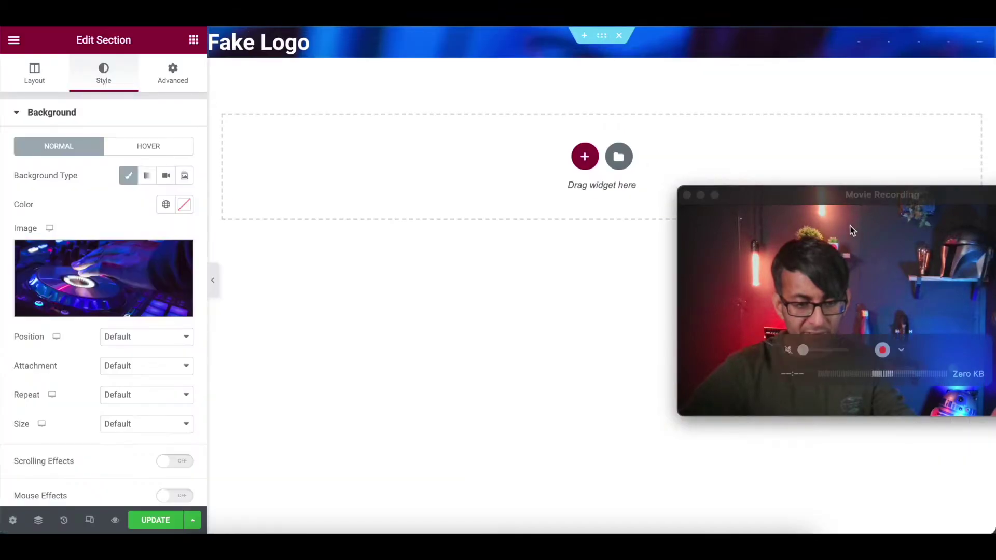
left_click_drag(852, 206, 858, 329)
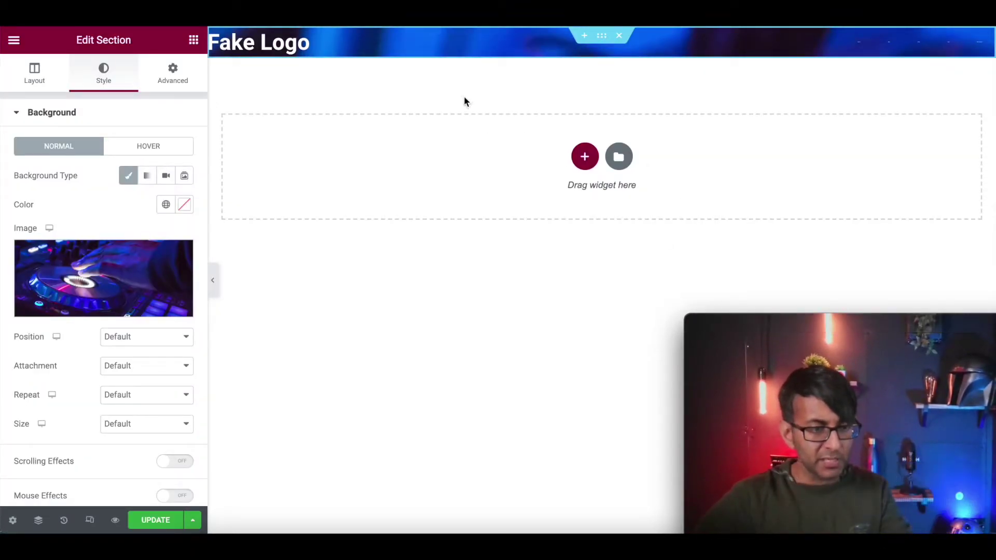
left_click(982, 43)
Set the menu typography to 1.4 rem with font weight 400.
left_click(185, 147)
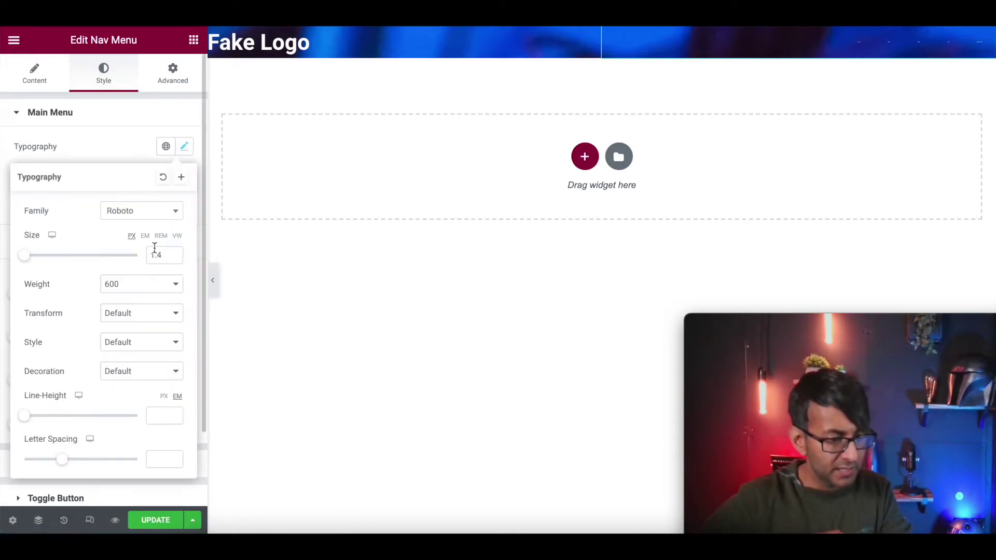
left_click(161, 236)
left_click_drag(165, 255, 127, 255)
type("1")
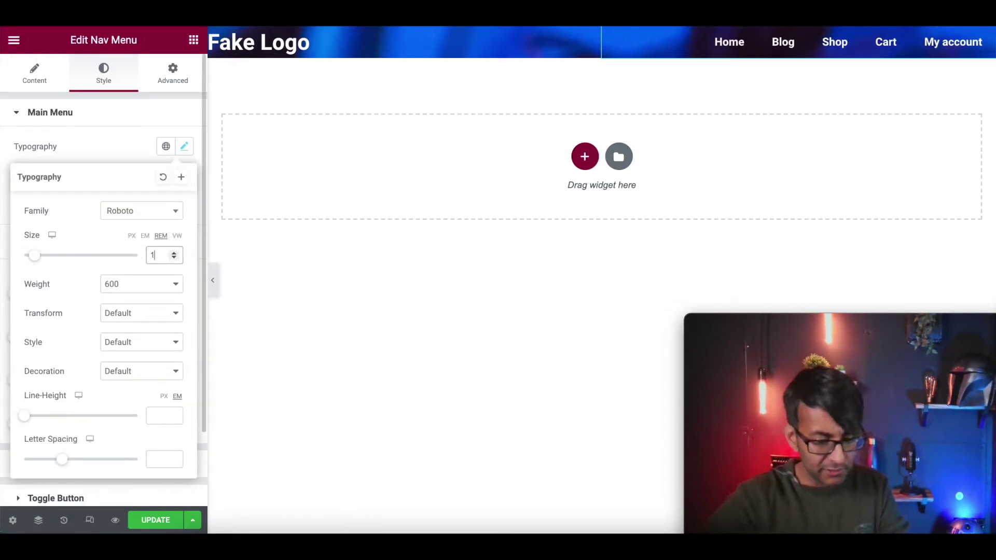
type(".4")
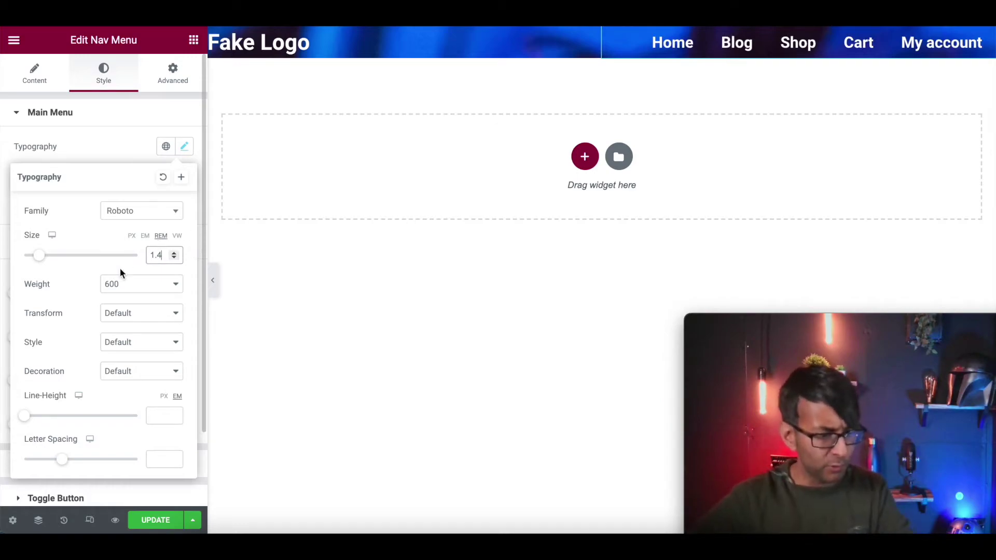
left_click(121, 286)
left_click(123, 334)
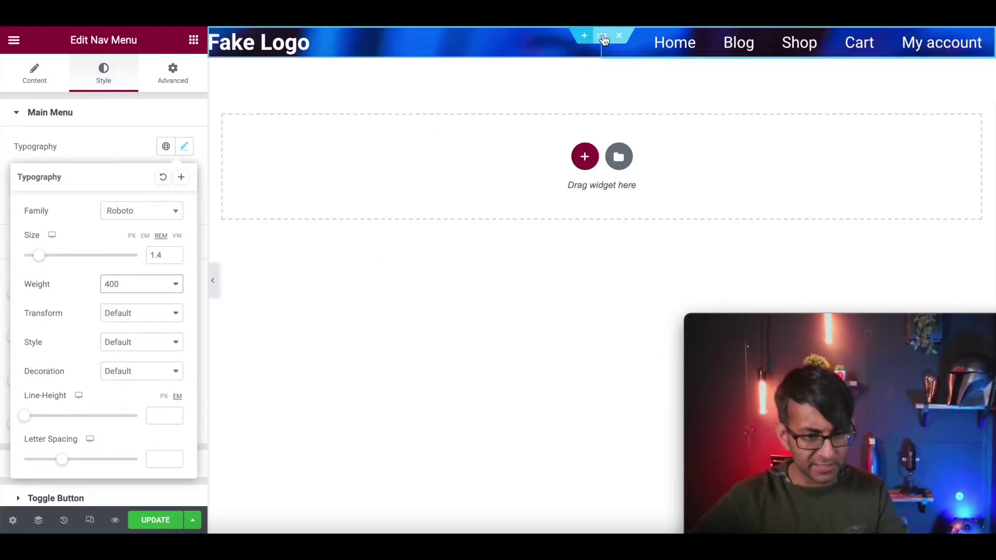
Make the header section's content Boxed with a width of 1200.
left_click(519, 43)
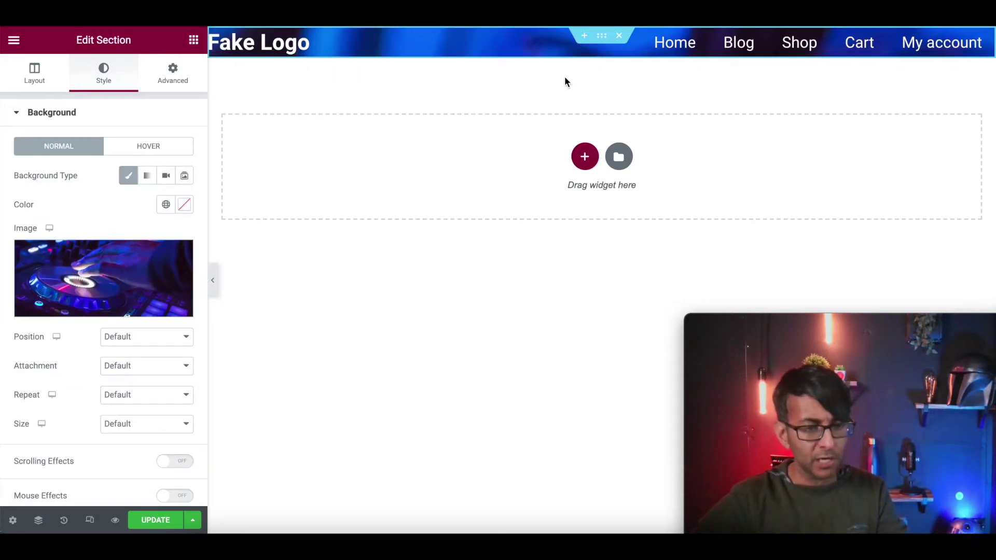
left_click(37, 78)
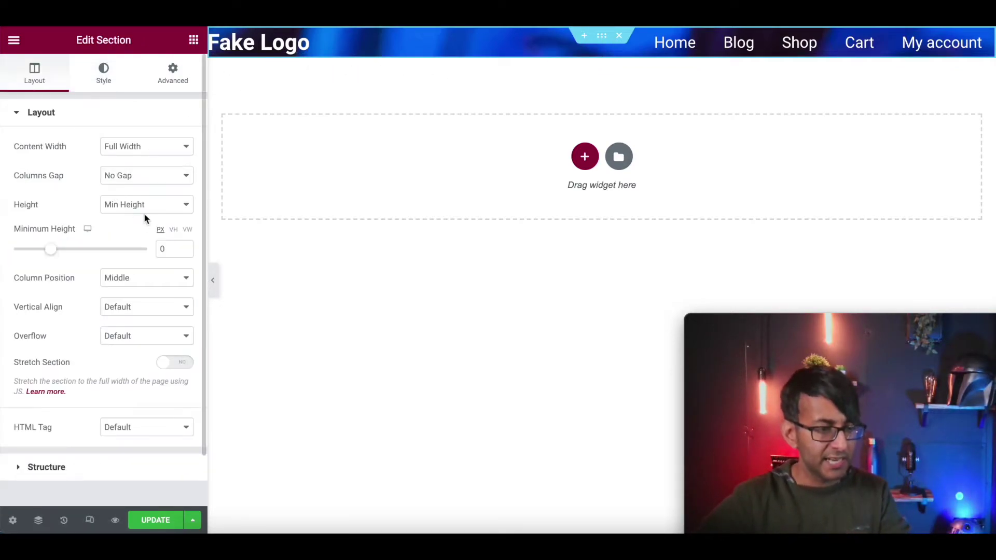
left_click(157, 154)
left_click(155, 162)
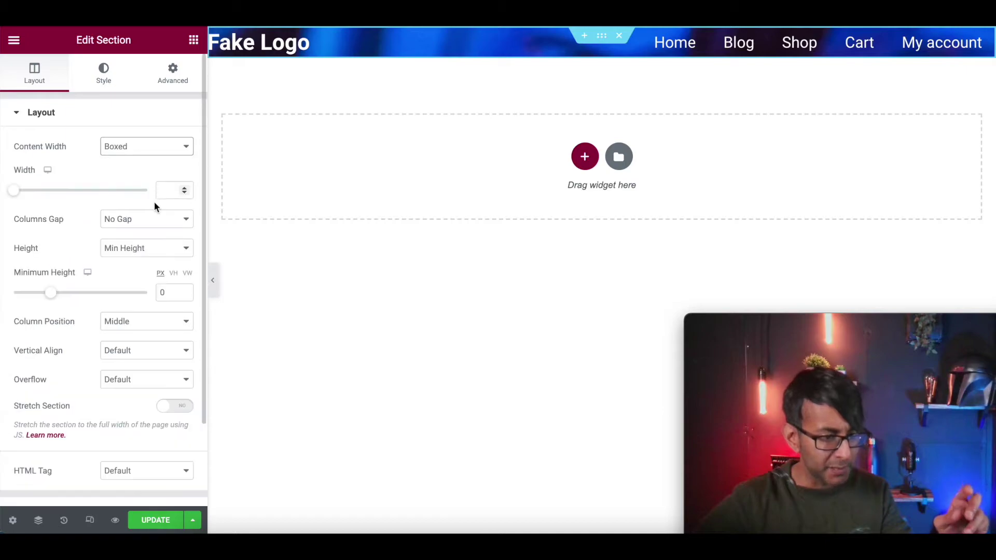
left_click(164, 193)
type("1200")
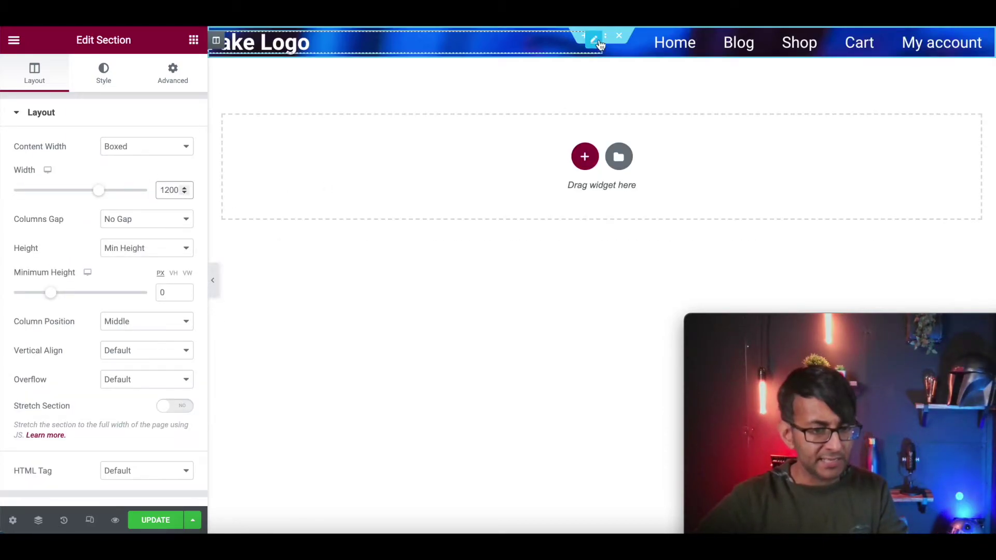
Set the header's column position to Top and its minimum height to 500.
left_click(136, 324)
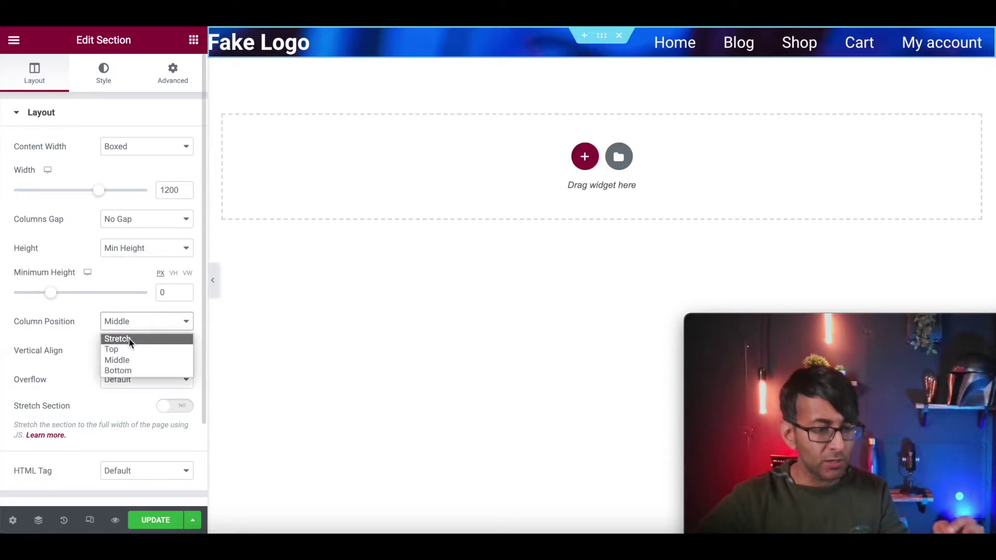
left_click(129, 350)
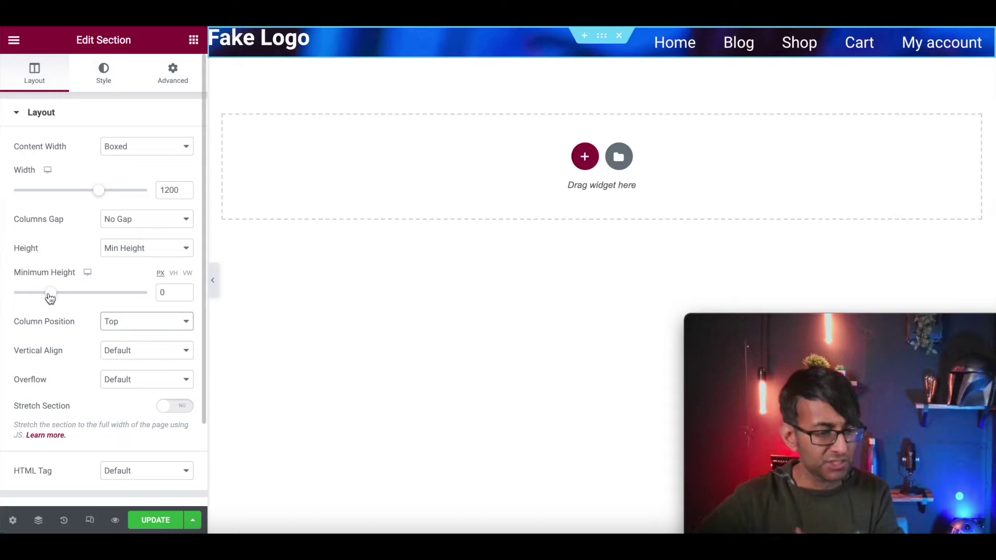
left_click_drag(50, 297, 66, 299)
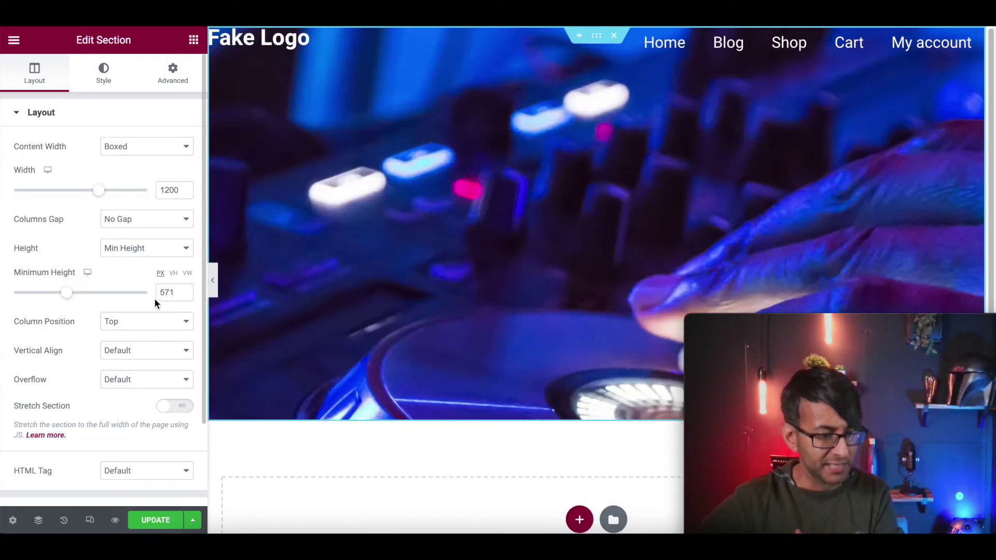
left_click_drag(173, 294, 142, 292)
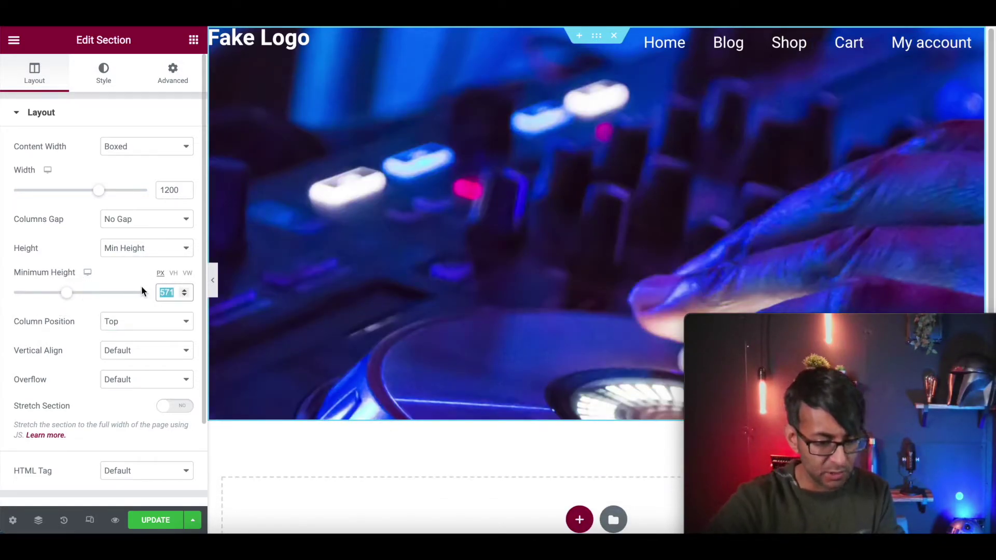
type("500")
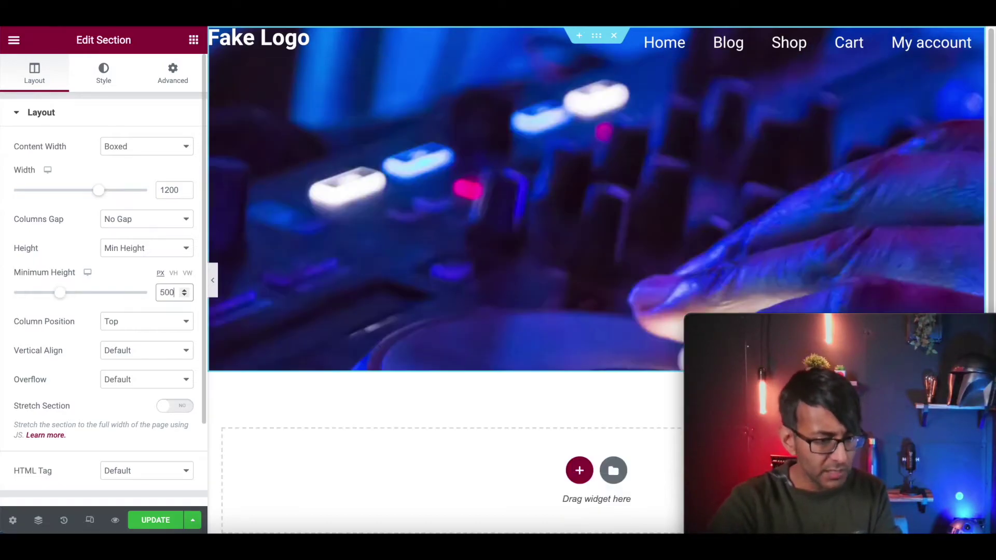
left_click(605, 40)
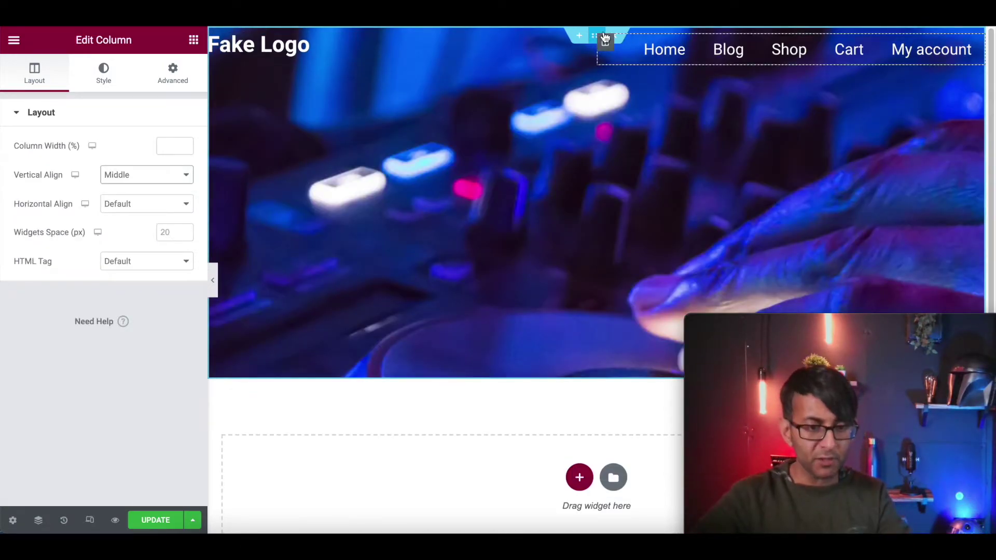
Duplicate the hero section and give the copy a purple #5F1AC8 background instead of the photo.
right_click(603, 39)
left_click(625, 64)
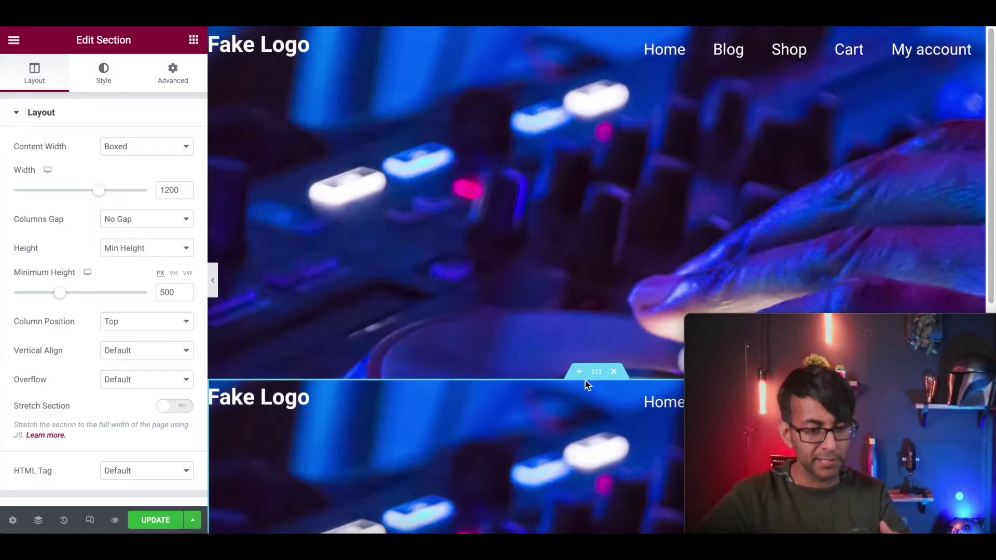
left_click(104, 78)
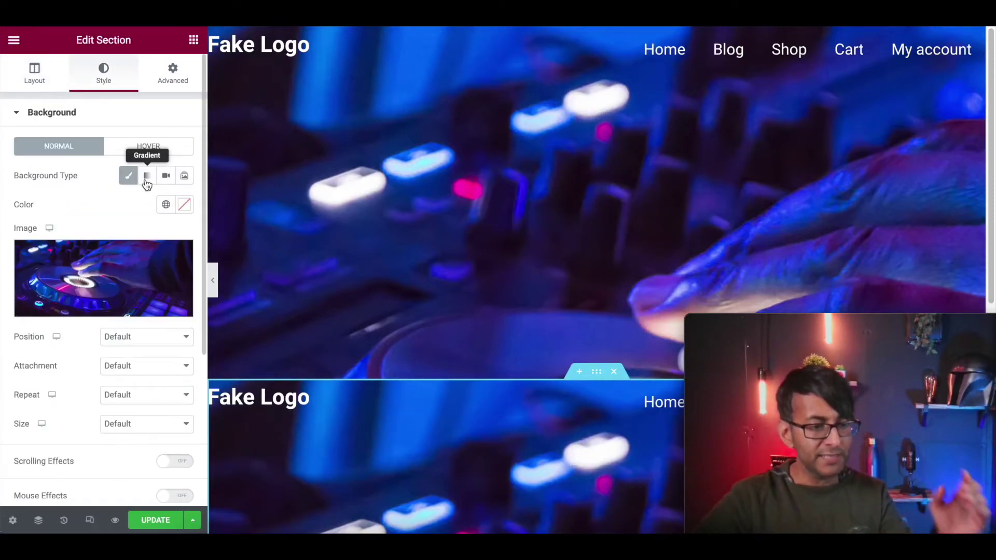
left_click(165, 205)
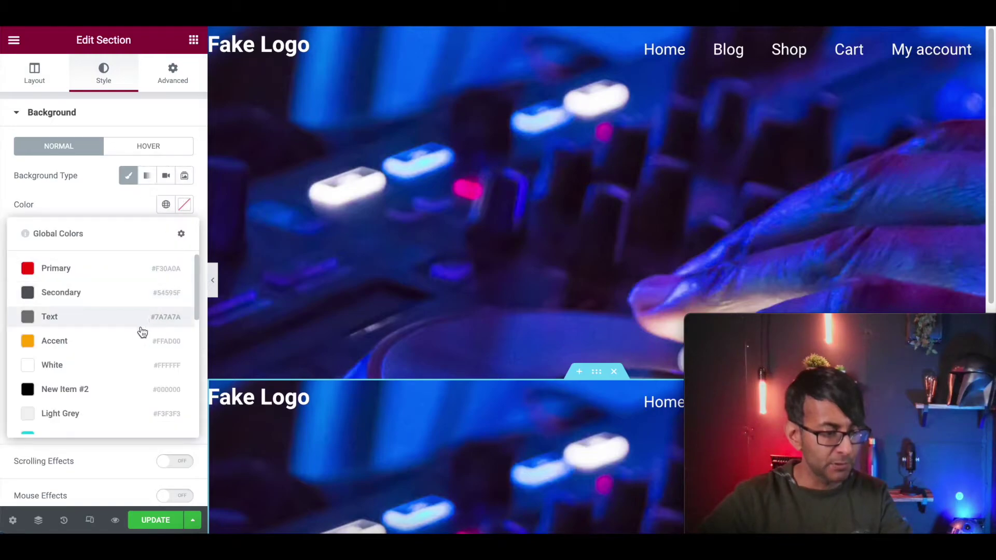
scroll(139, 332, "down", 5)
left_click(106, 369)
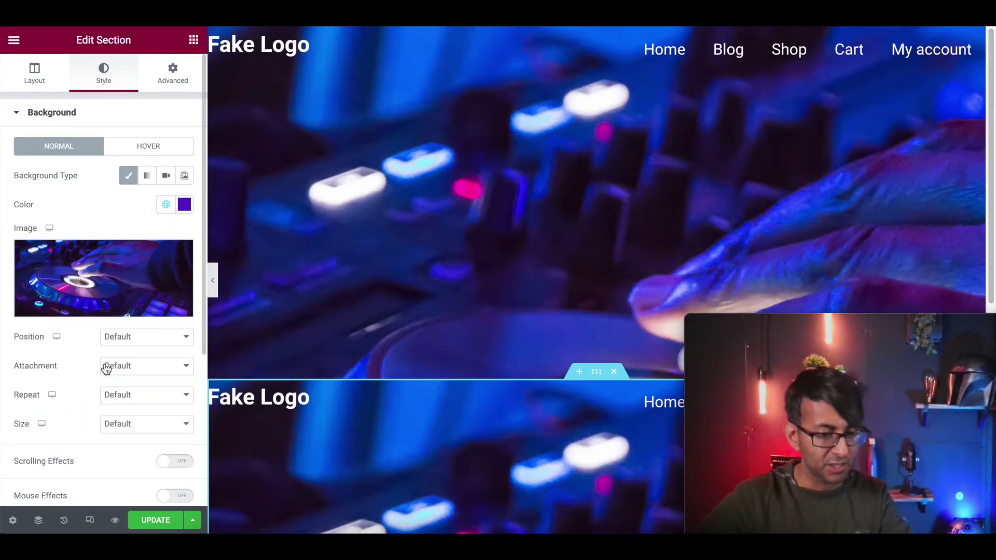
left_click(55, 307)
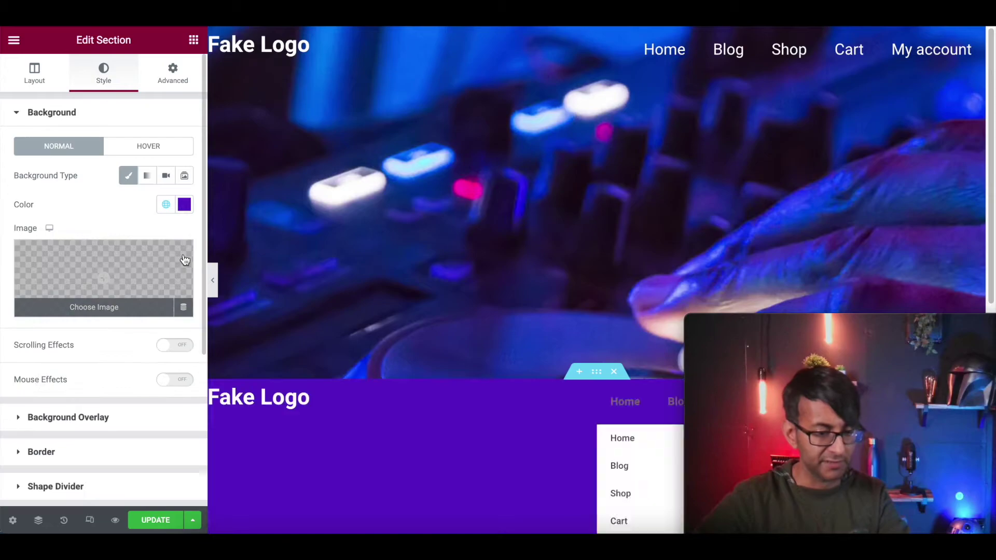
Shrink the purple copy to header height by setting its minimum height to 0.
left_click(33, 81)
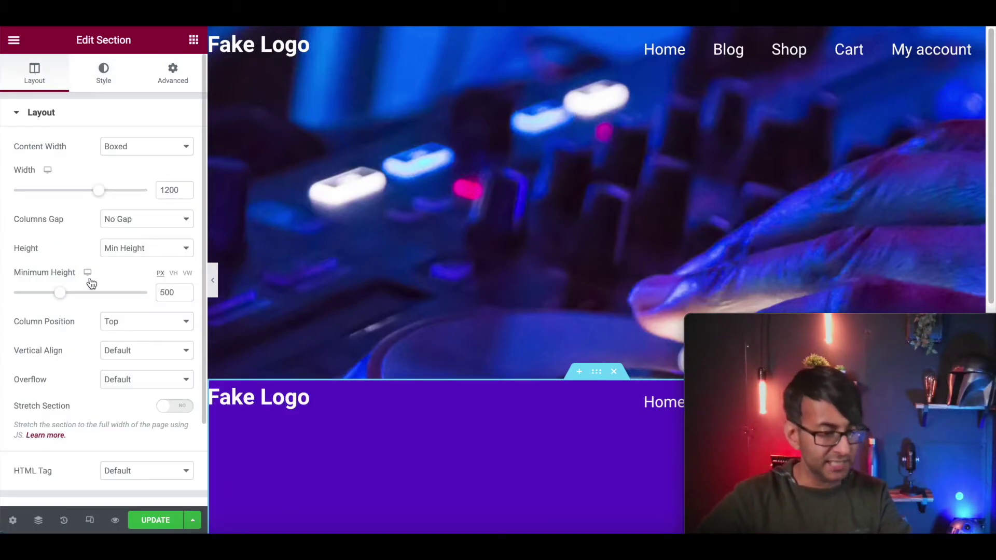
left_click_drag(59, 293, 3, 289)
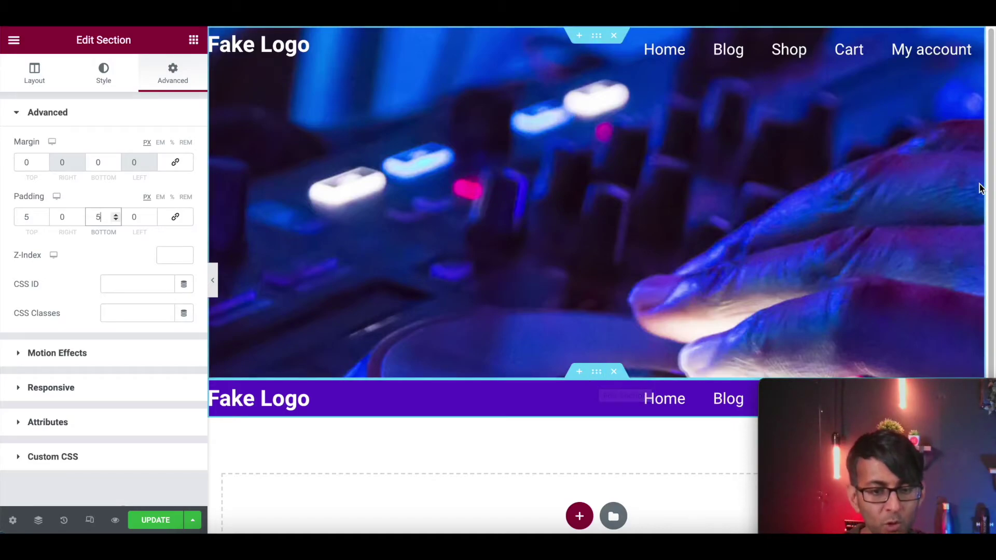
scroll(988, 226, "down", 1)
left_click_drag(988, 226, 988, 133)
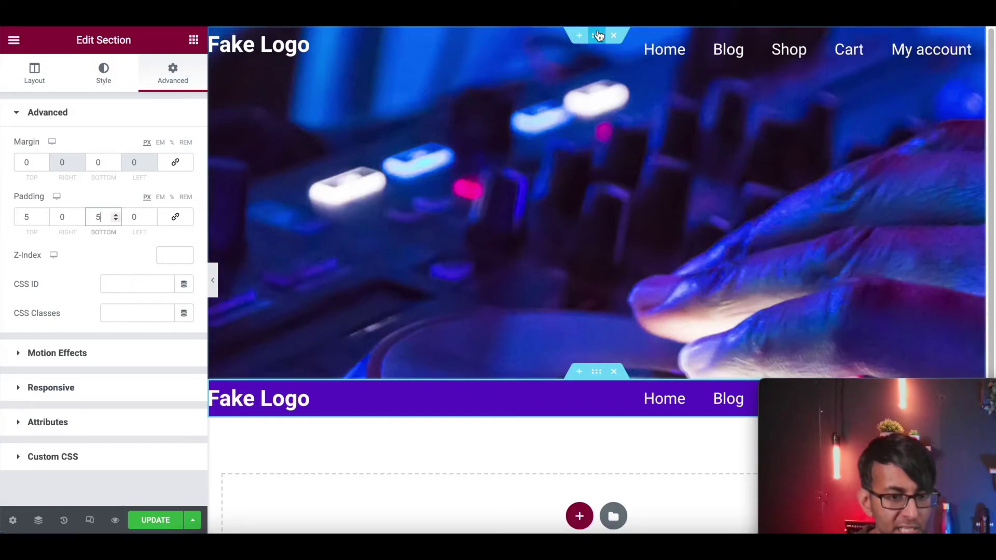
Select the purple header section and set its Z-Index to 1.
left_click(598, 39)
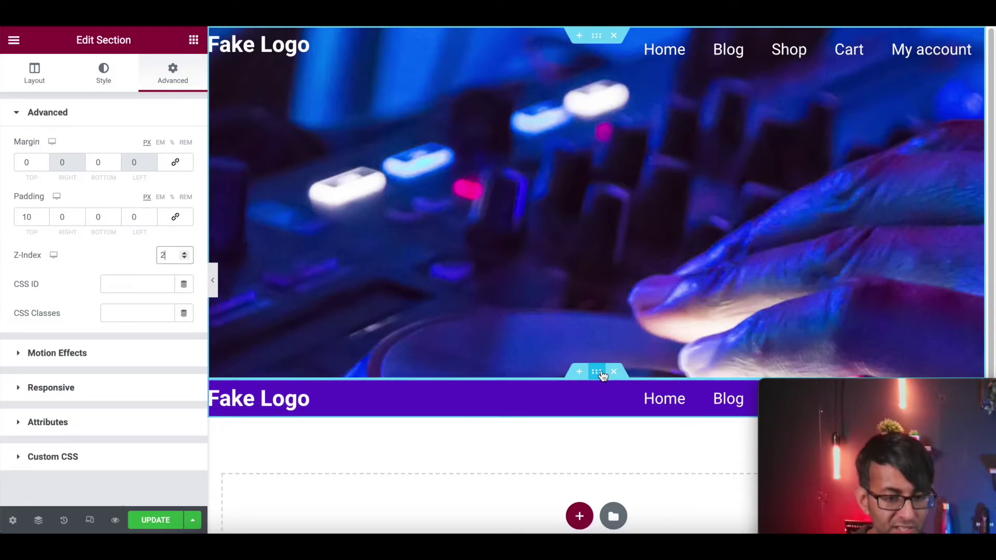
left_click(601, 374)
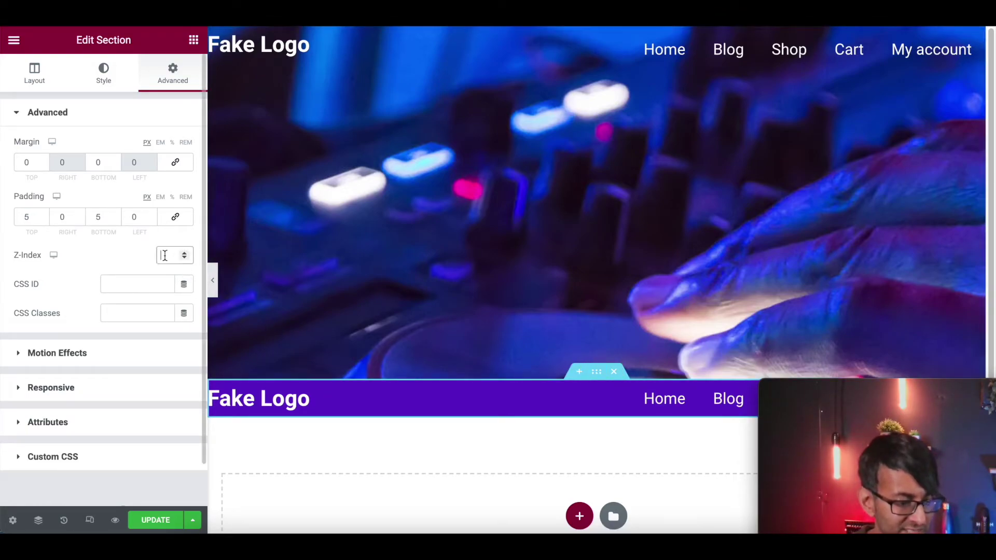
type("1")
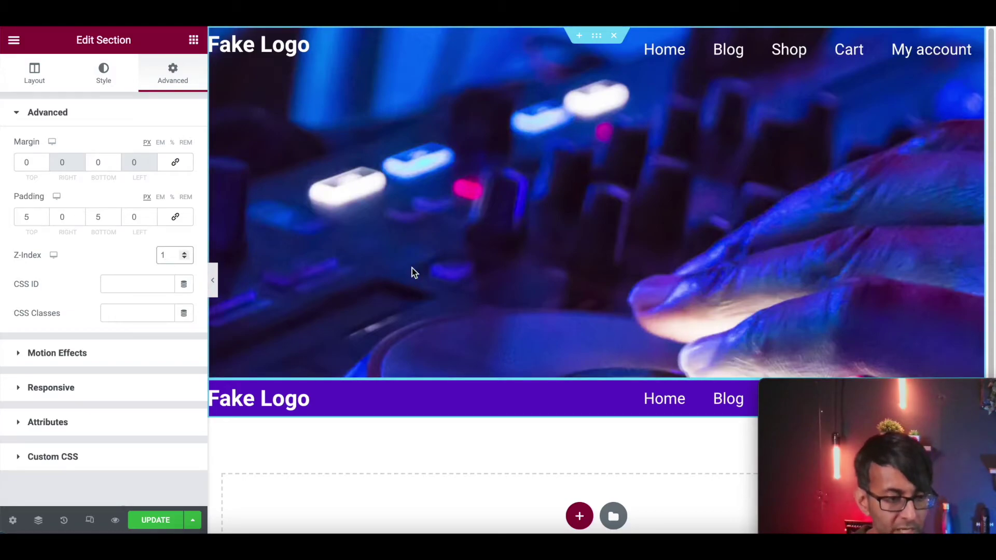
left_click(107, 77)
left_click(169, 76)
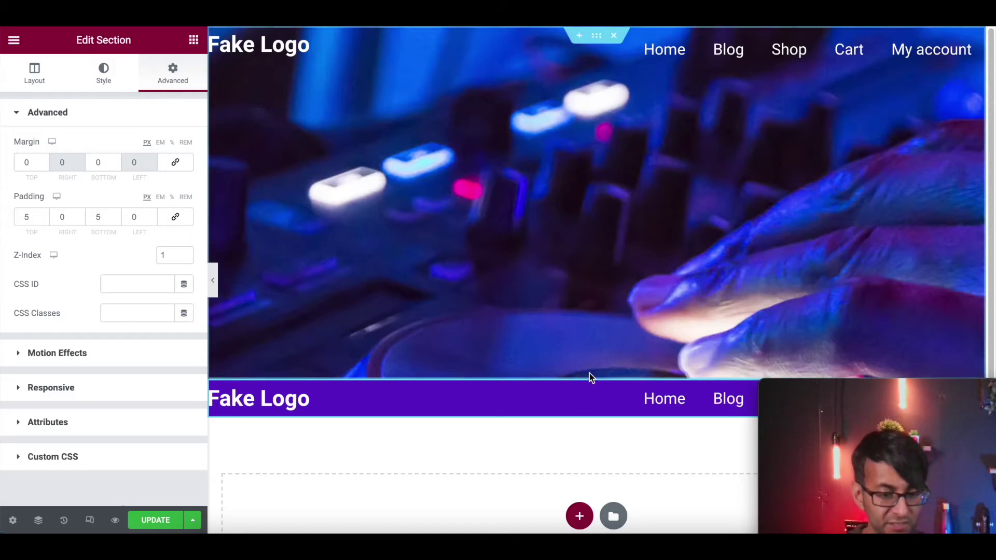
Set the purple header's Motion Effects Sticky option to Top.
left_click(94, 355)
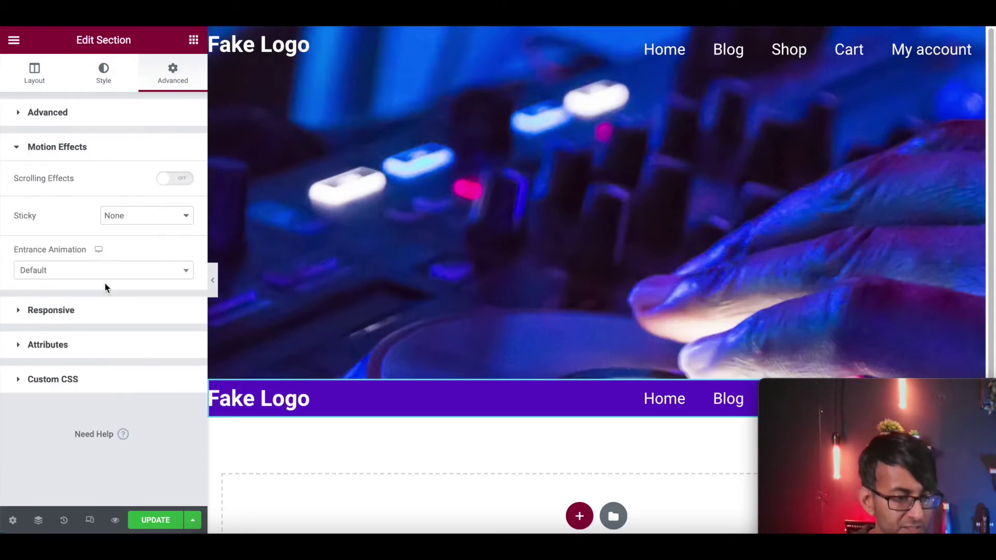
left_click(152, 218)
left_click(141, 241)
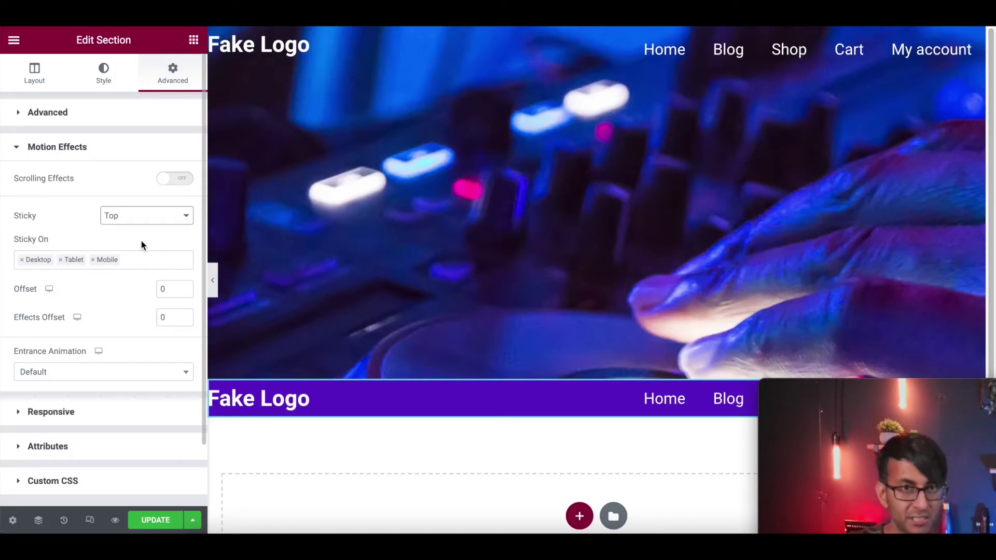
left_click(597, 187)
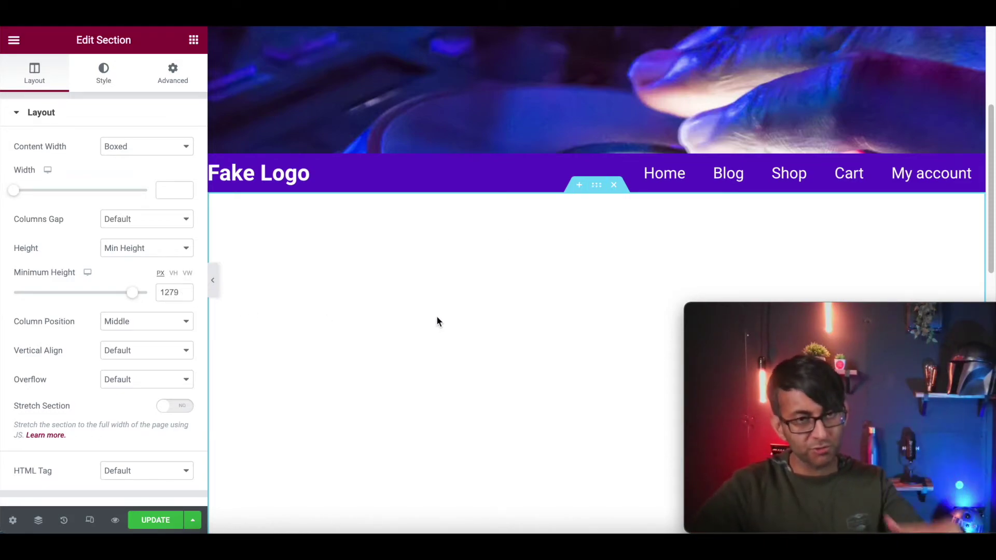
Open the Navigator and collapse both header sections to see them as two entries.
scroll(449, 376, "up", 4)
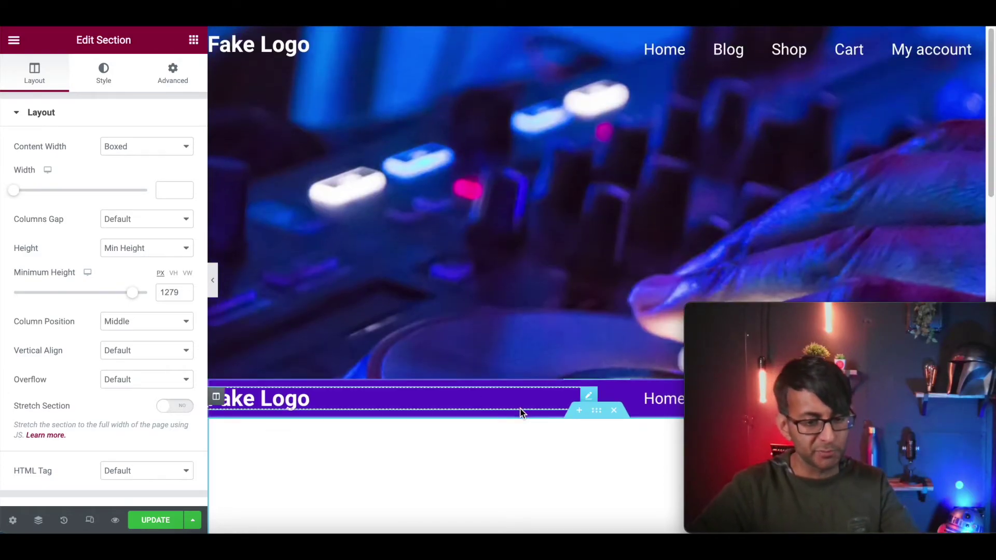
left_click(38, 521)
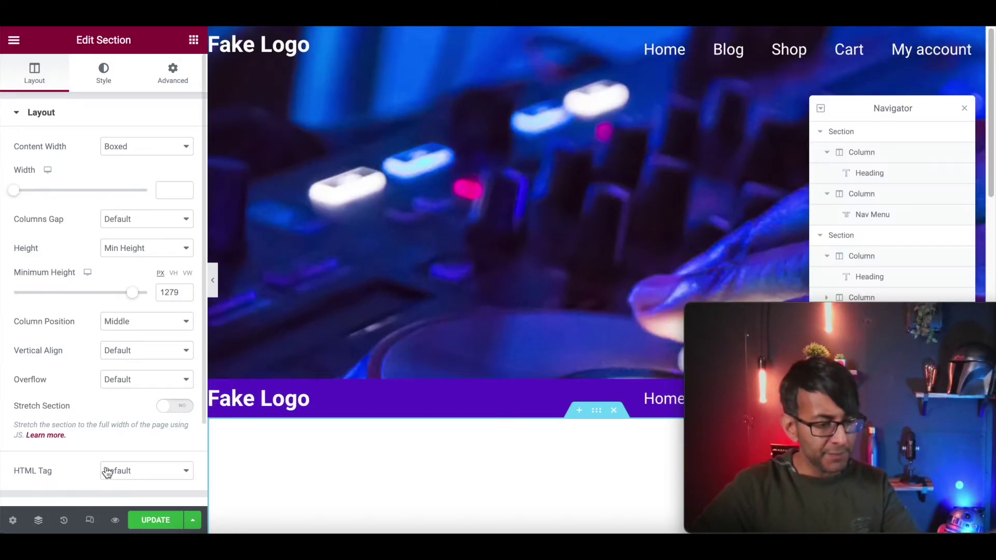
left_click(825, 238)
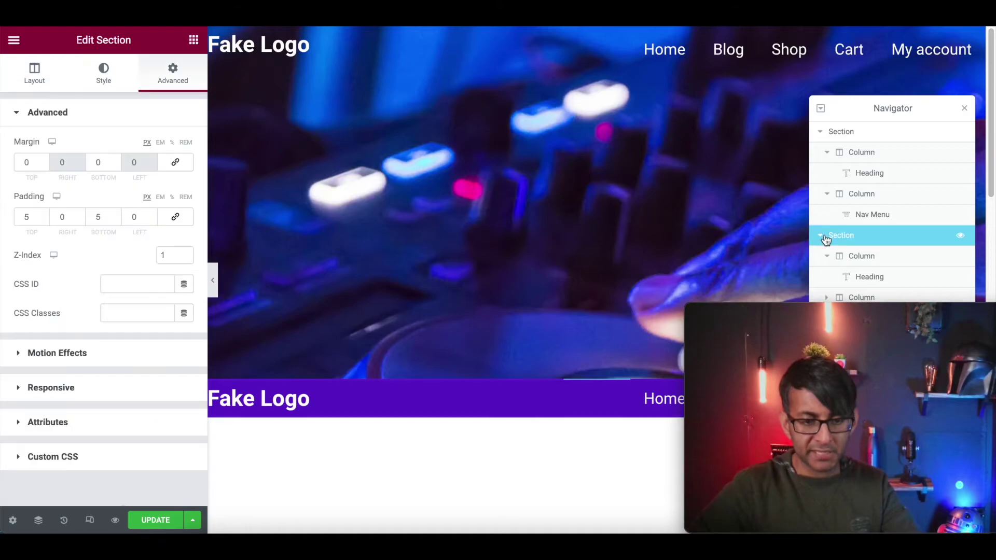
left_click(821, 237)
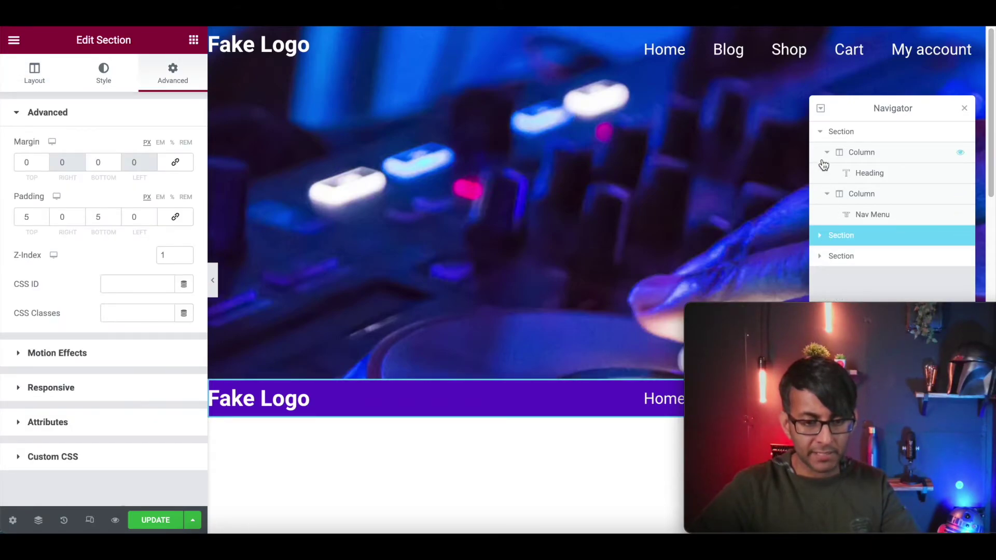
left_click(823, 136)
left_click(857, 132)
left_click(863, 152)
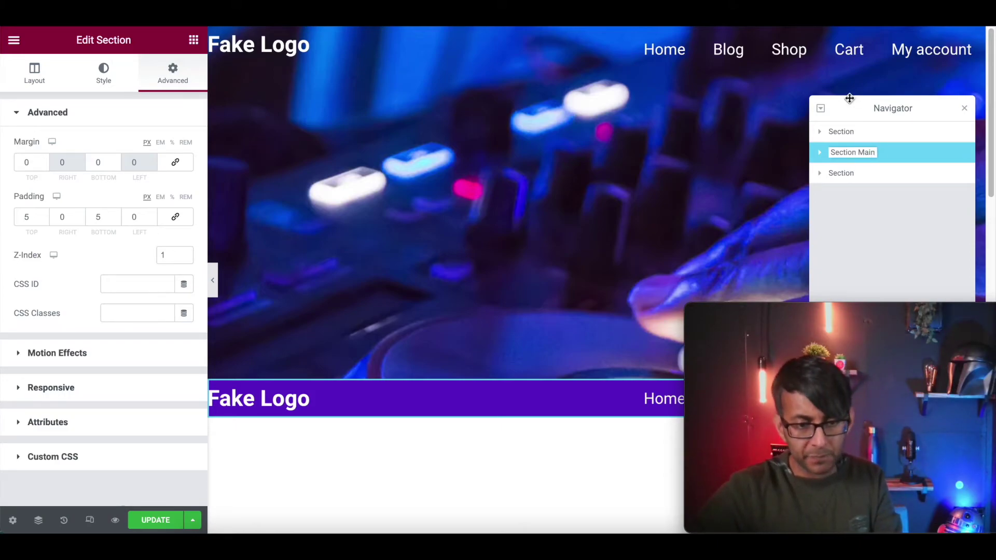
Rename the sections Section Initial and Section Main, then drag Section Main above Section Initial.
double_click(844, 132)
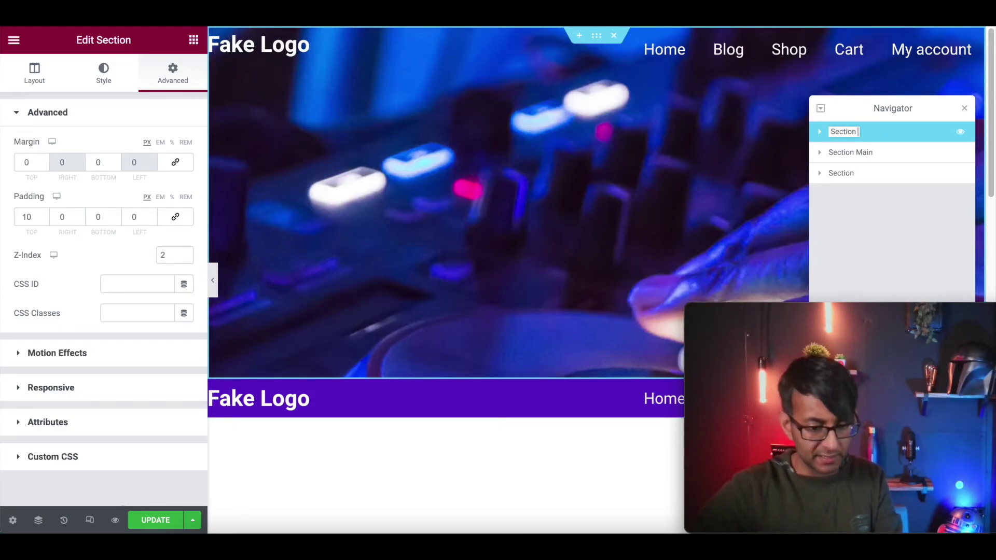
left_click(882, 151)
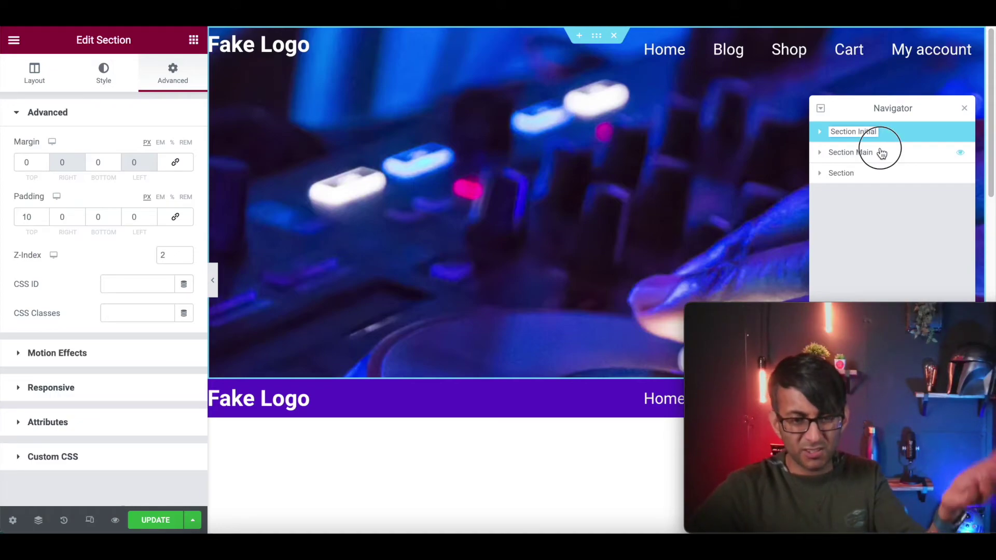
left_click_drag(870, 156, 885, 134)
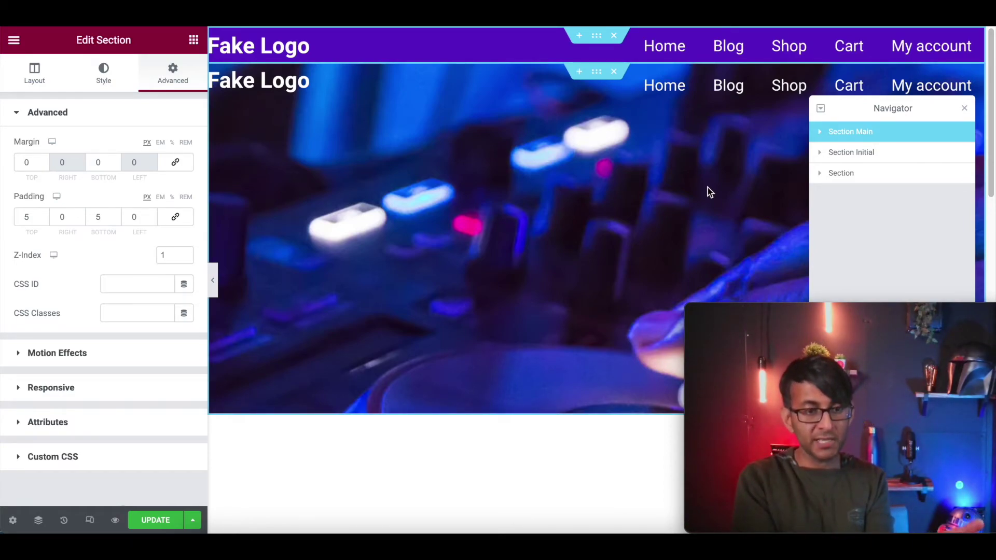
left_click(874, 151)
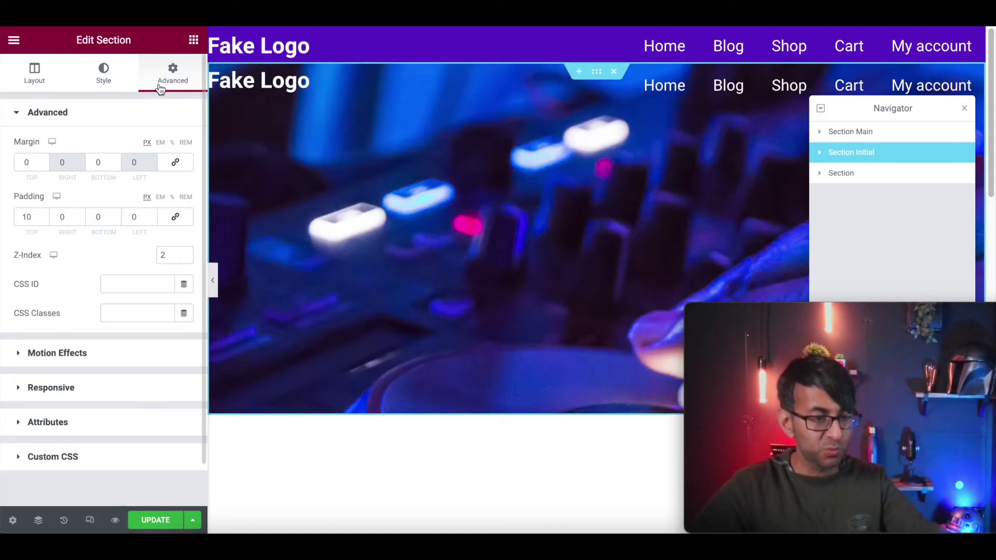
Pull Section Initial up with about -51 px top margin over the purple header, checking it full-width.
left_click_drag(46, 163, 45, 162)
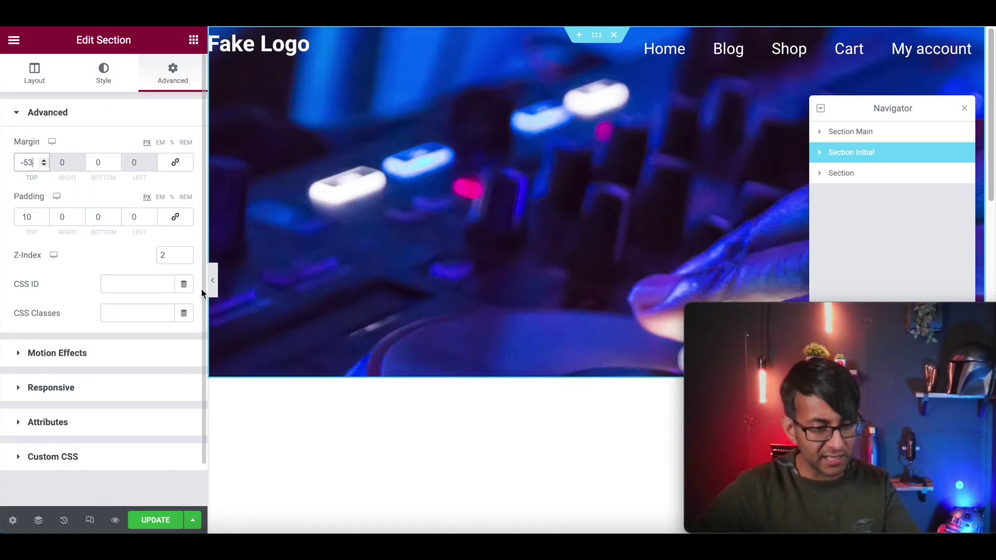
left_click(213, 280)
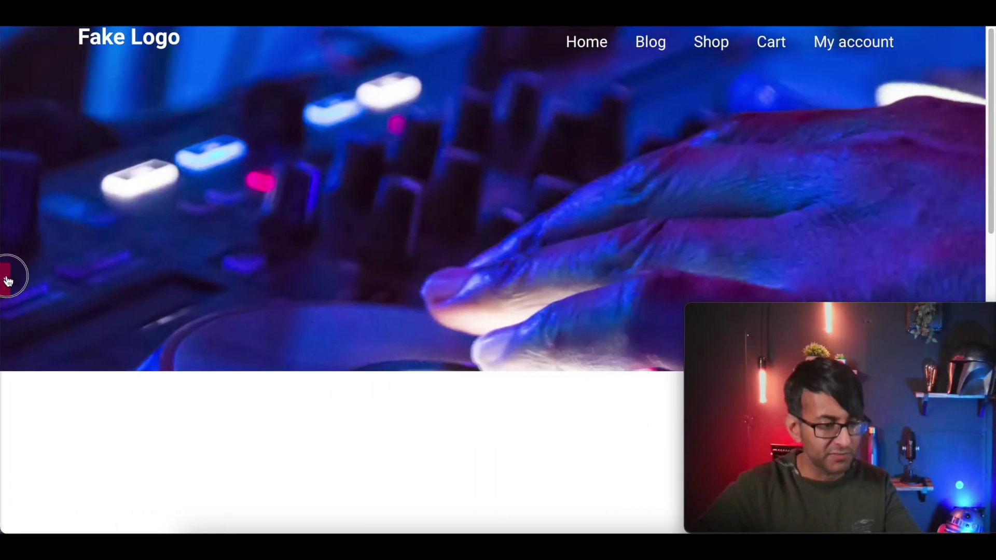
left_click(7, 280)
left_click_drag(45, 160, 43, 160)
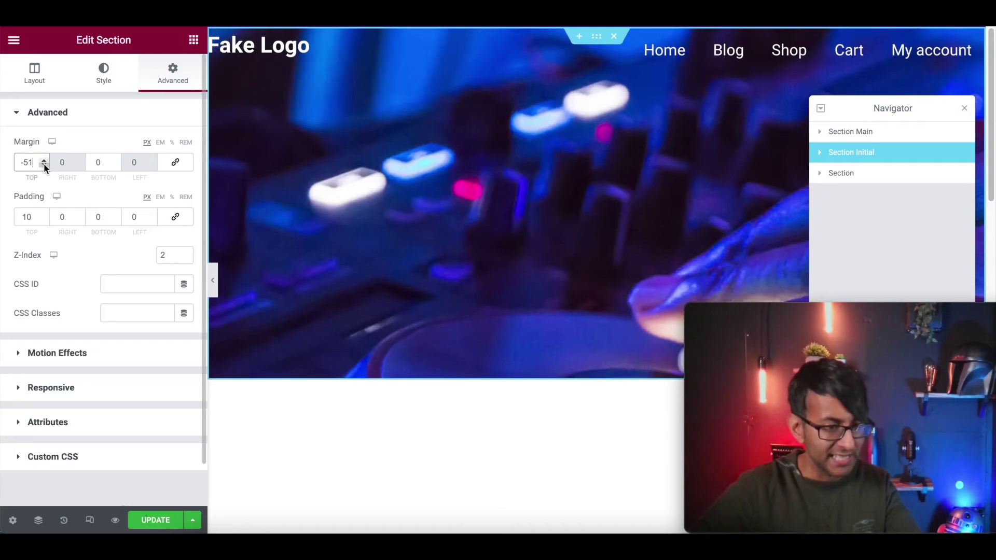
left_click(213, 280)
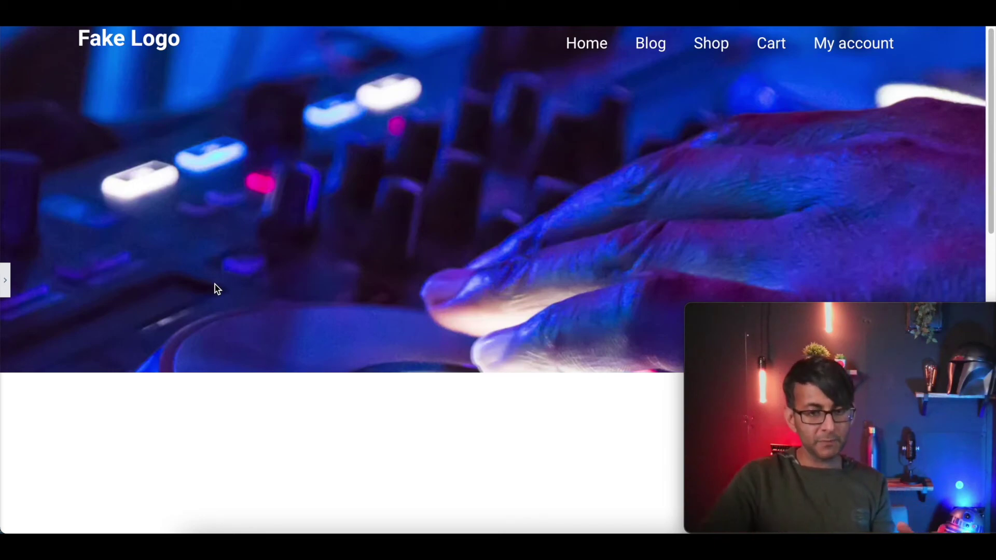
Scroll the preview to see the sticky purple header revealed, then return to the editor.
left_click(992, 63)
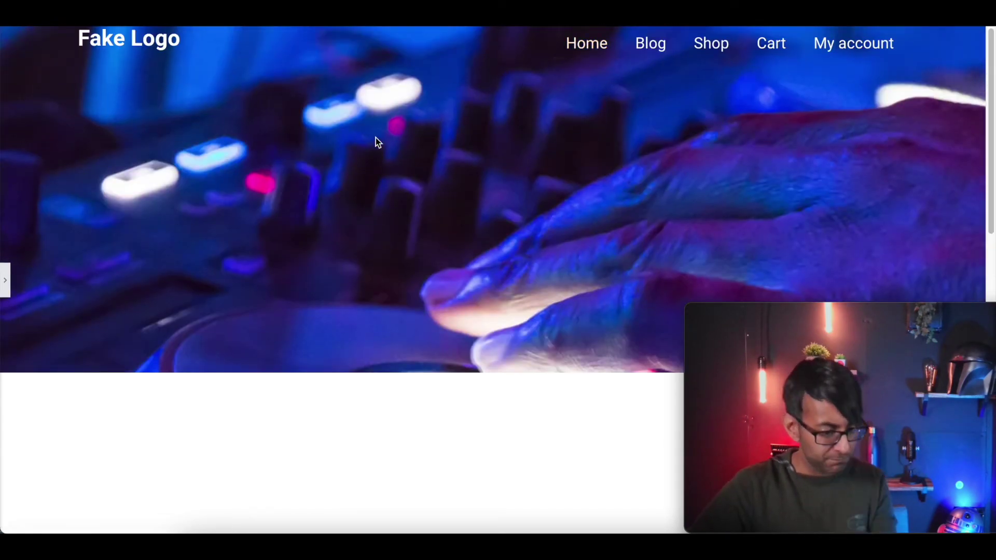
left_click(5, 280)
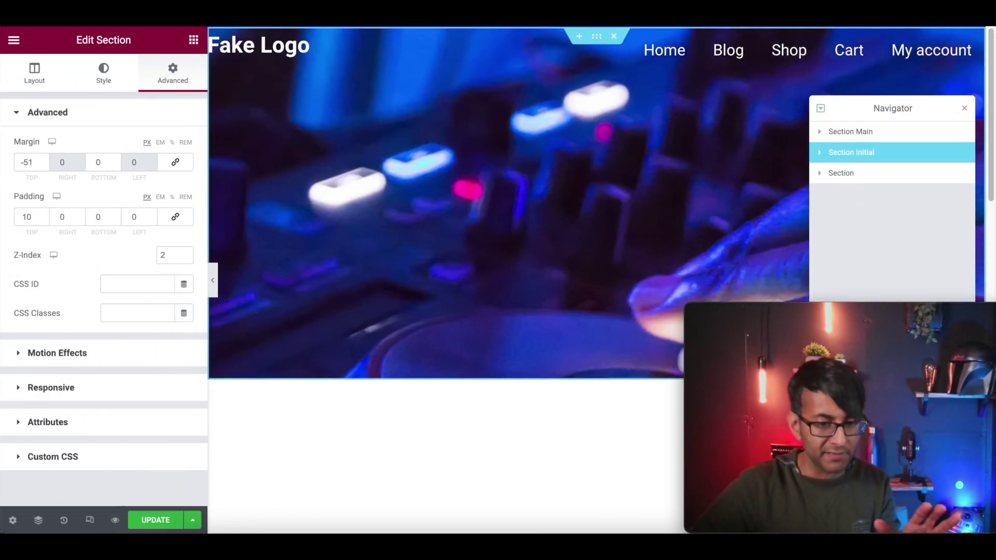
Delete the Nav Menu and its now-empty column from the image header.
right_click(604, 43)
left_click(603, 78)
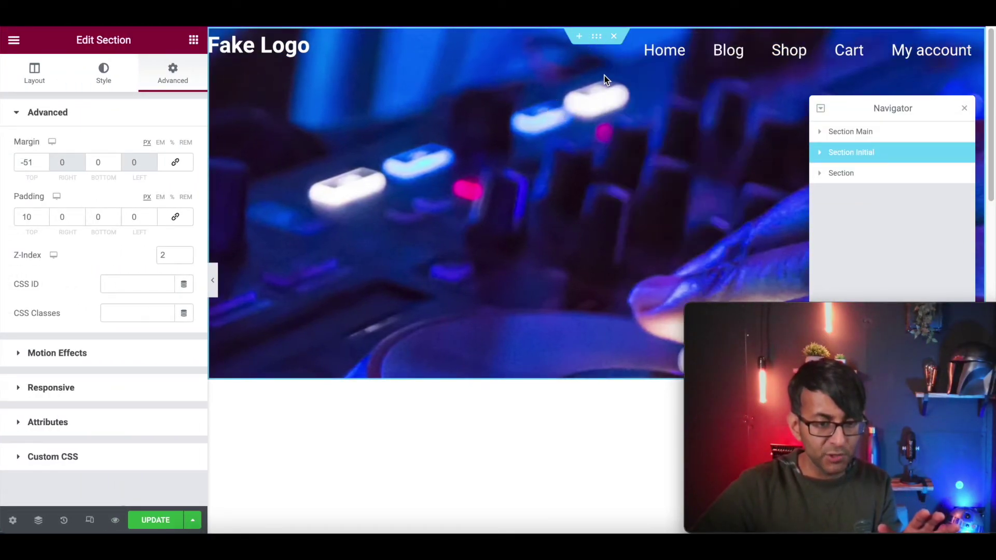
right_click(615, 61)
left_click(674, 261)
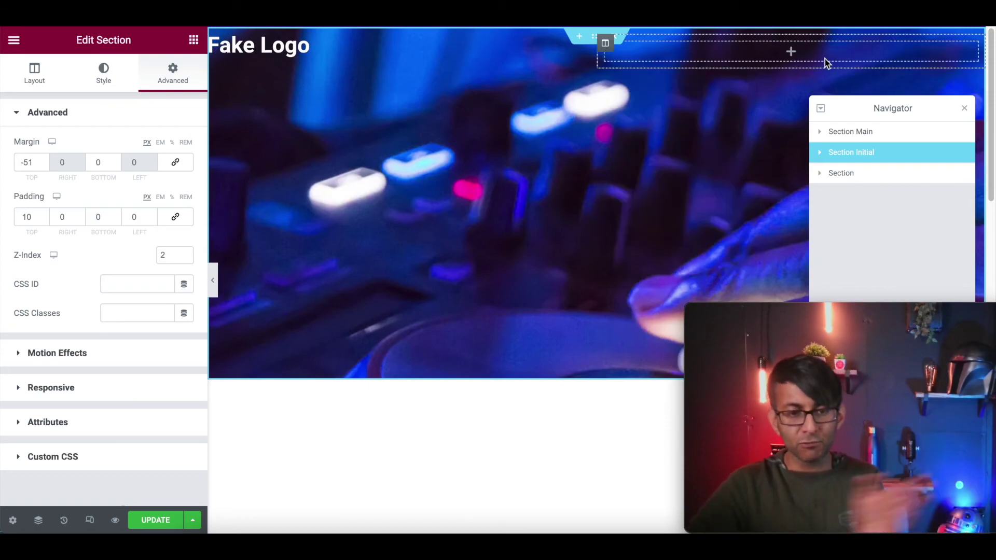
right_click(615, 54)
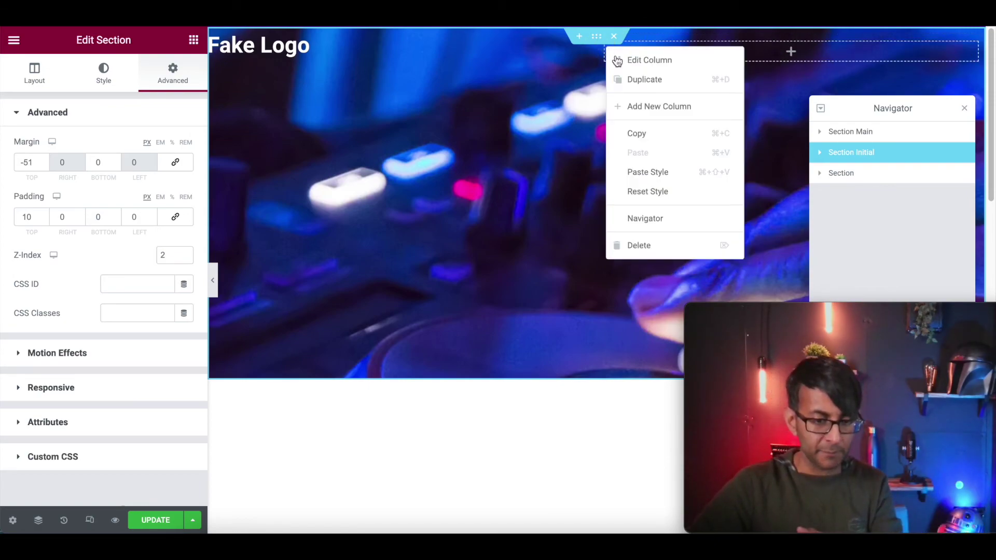
left_click(657, 246)
Centre the Fake Logo heading and preview the page full-width.
left_click(450, 49)
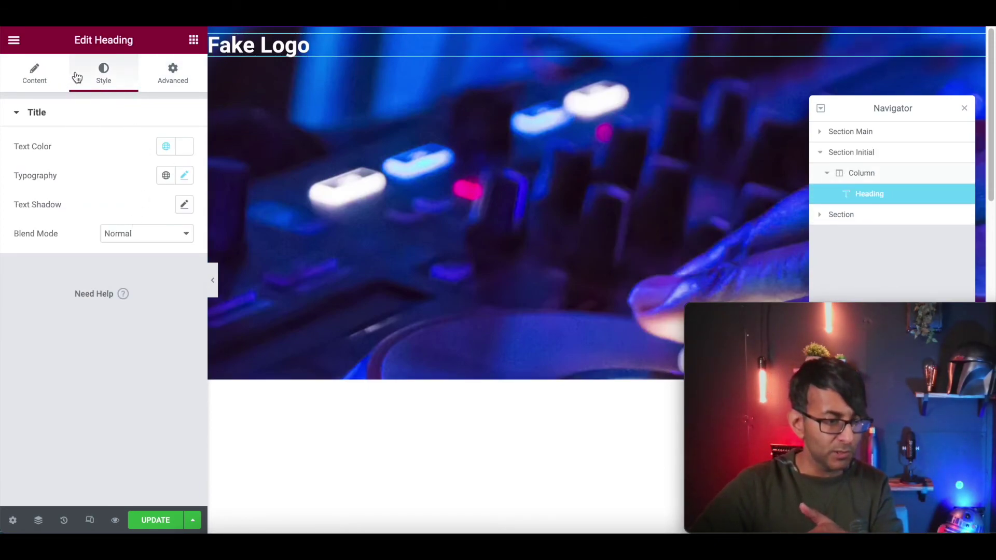
left_click(57, 76)
left_click(156, 350)
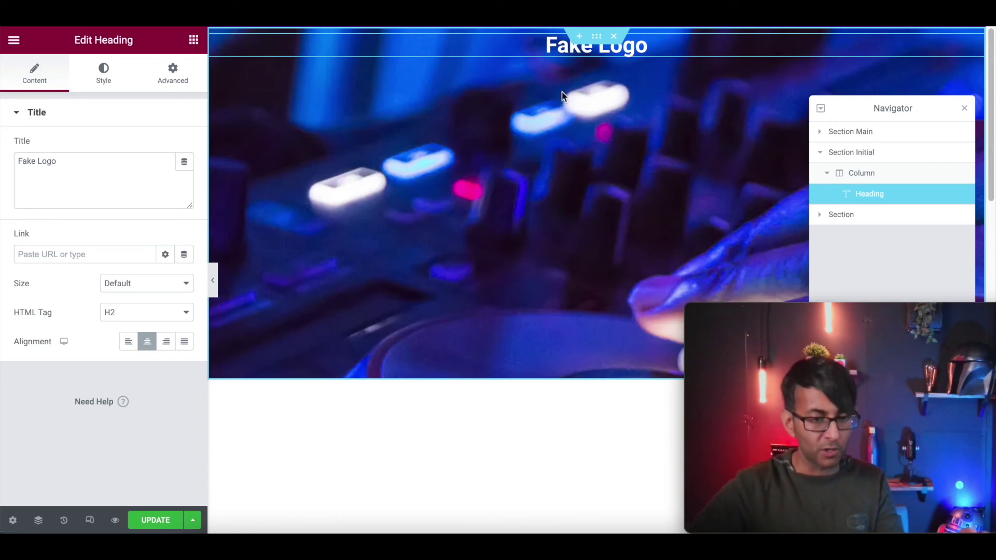
left_click(214, 283)
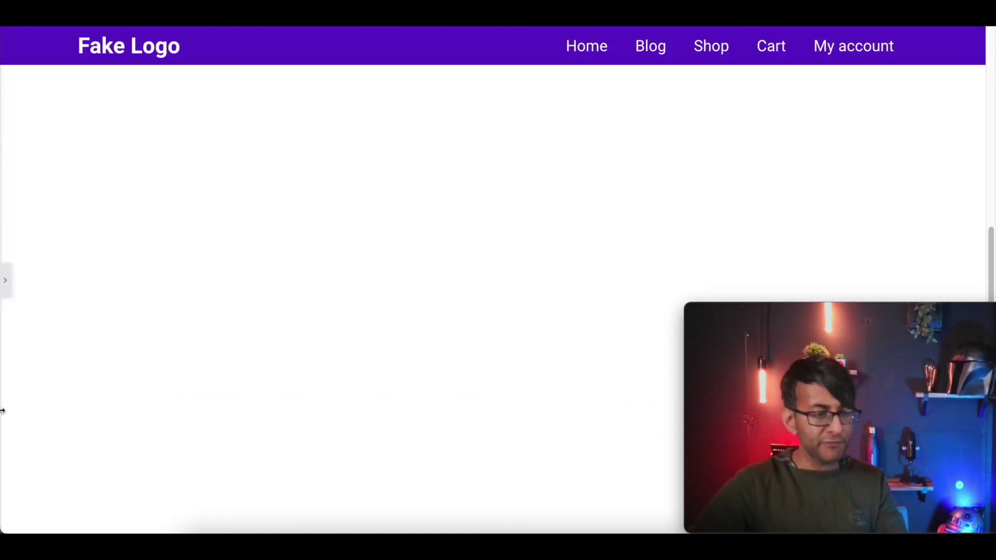
Bring back the editing panel with the widget library showing.
left_click(7, 285)
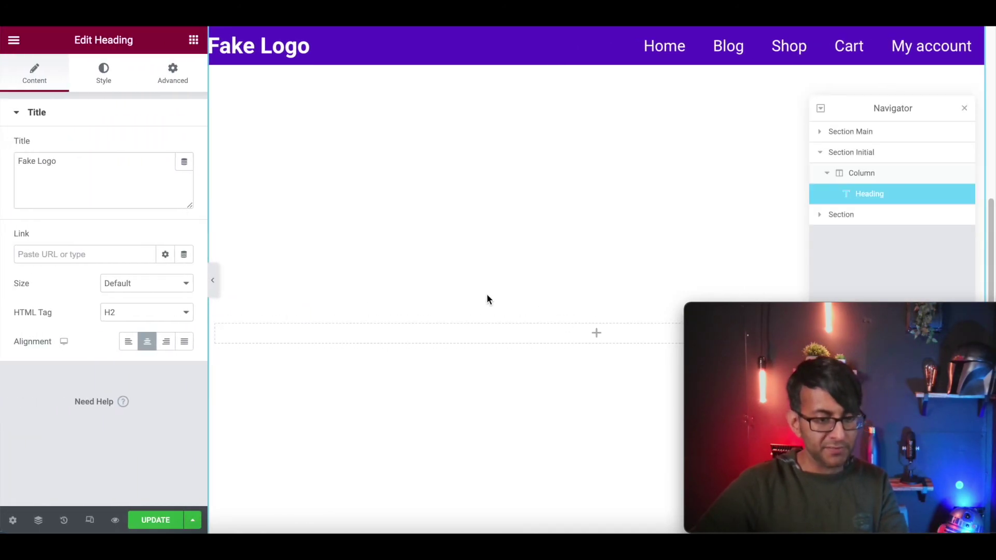
left_click(192, 42)
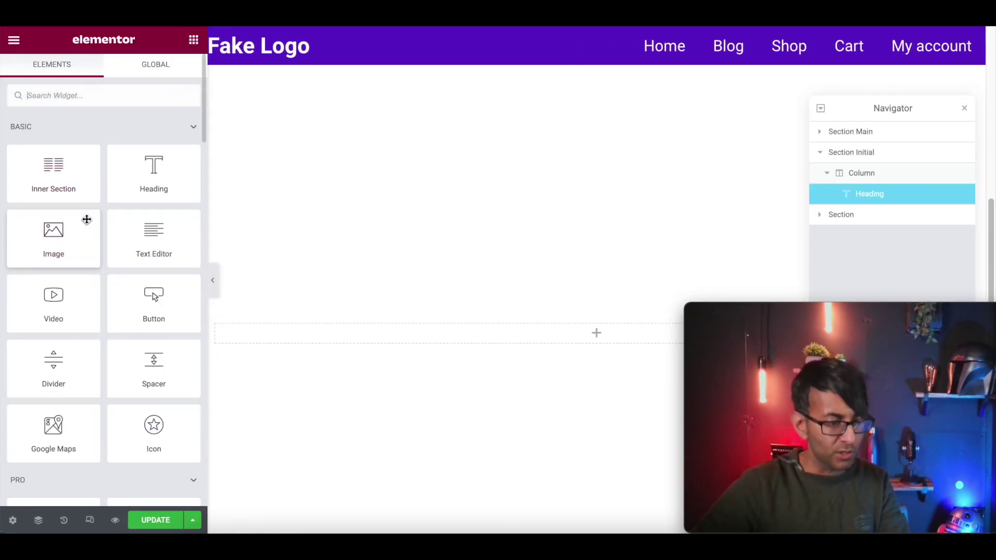